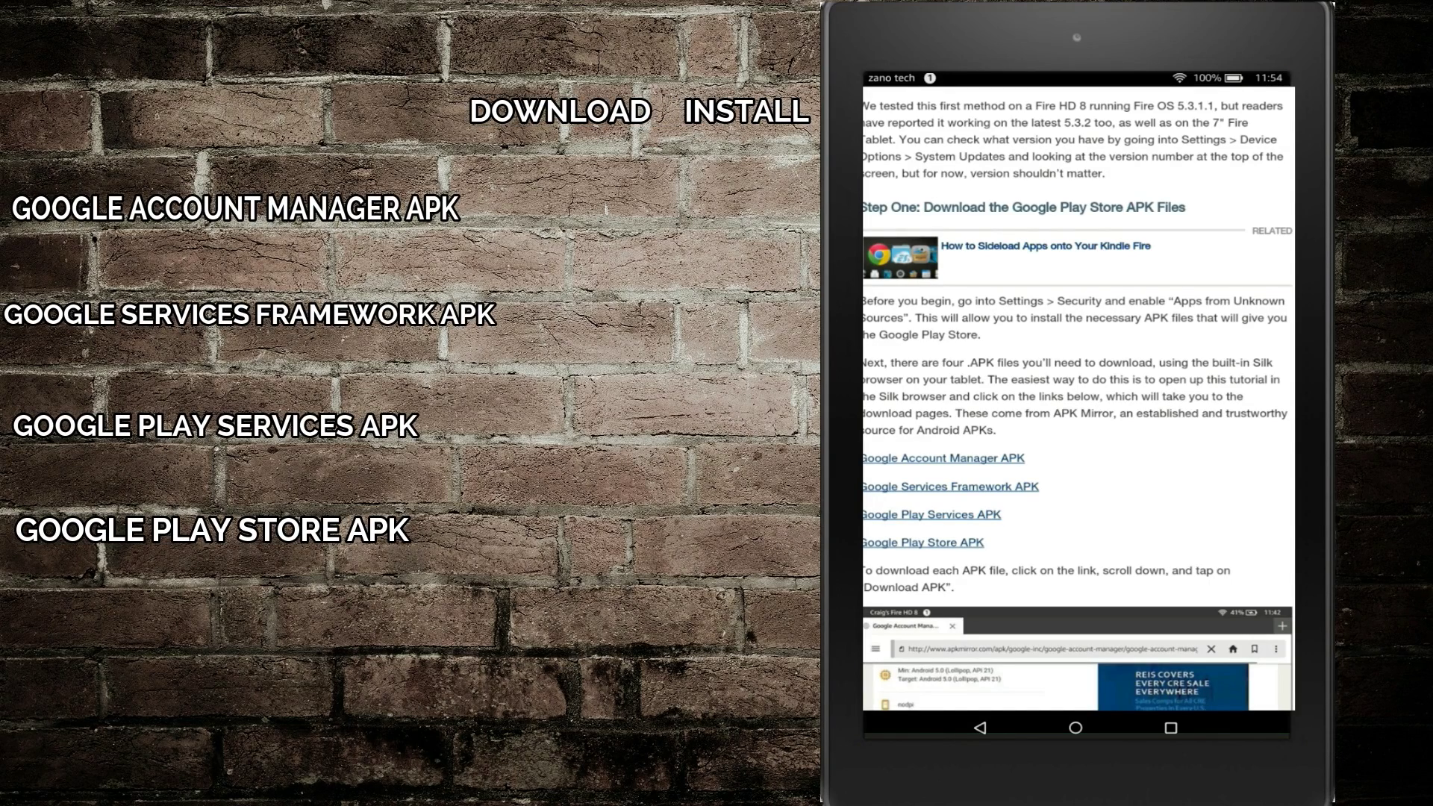
Open the APKMirror page for Google Account Manager 5.1 in a new tab.
left_click(1000, 465)
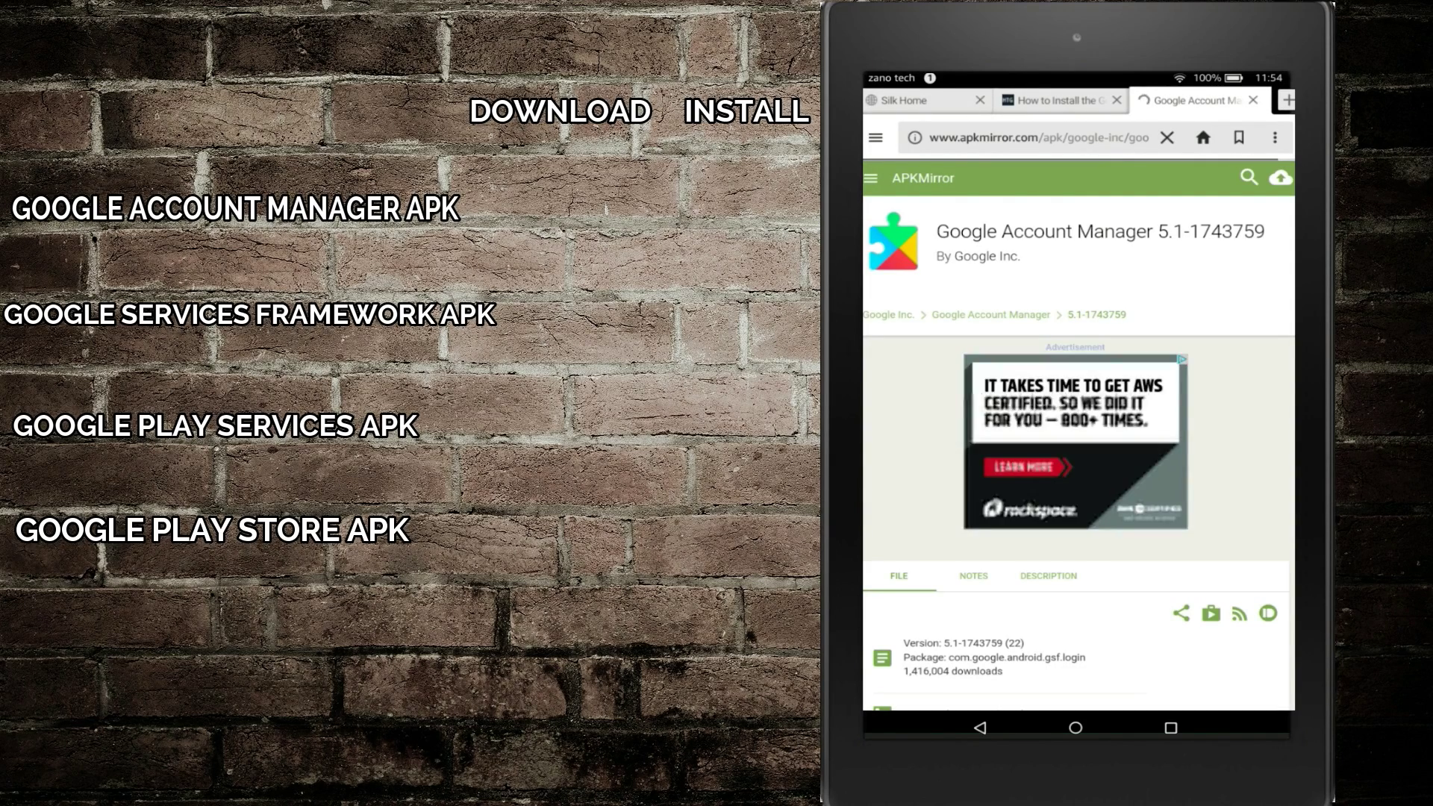
Download the Google Account Manager 5.1-1743759 APK from APKMirror, keeping it past the harm warning.
scroll(1078, 448, "down", 5)
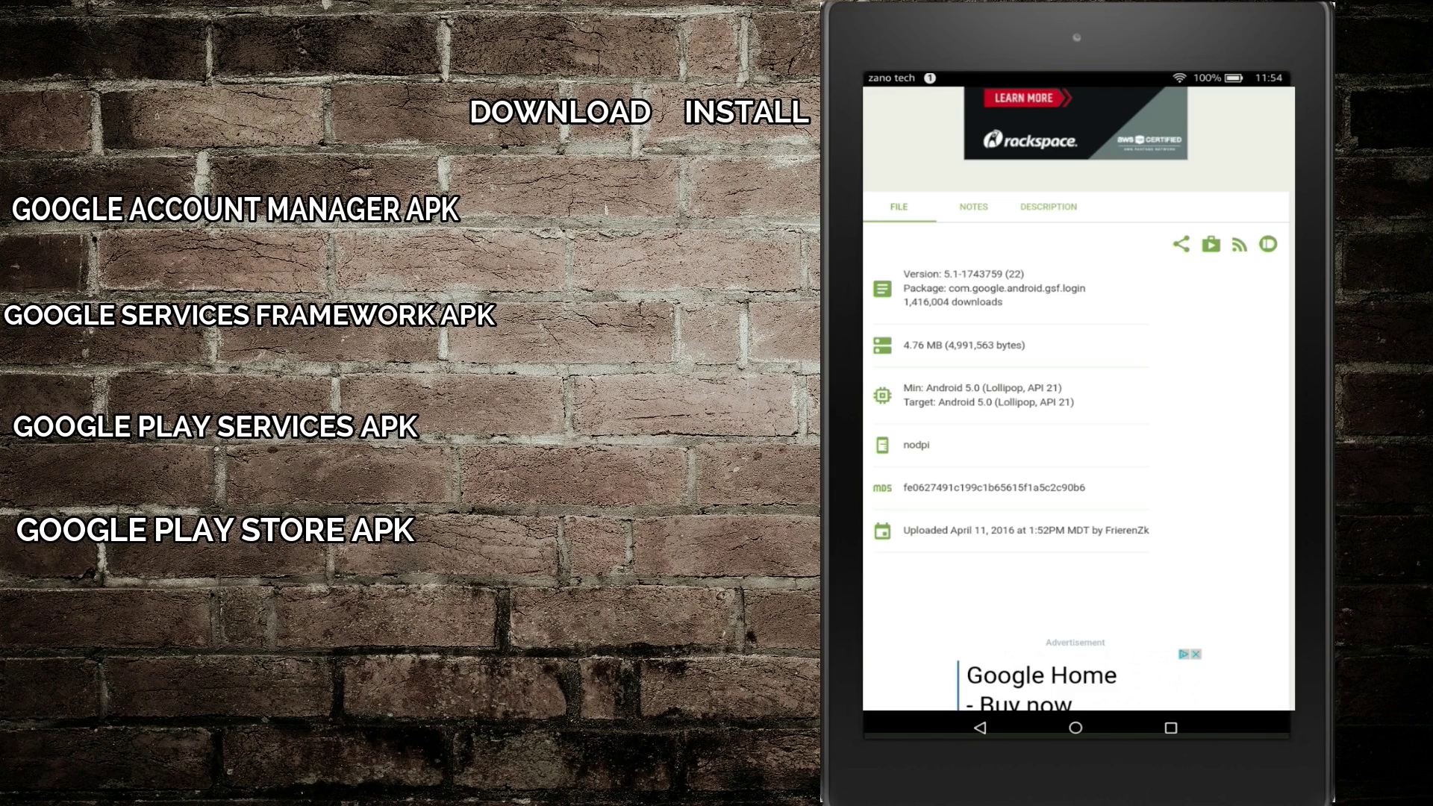
scroll(1126, 387, "up", 2)
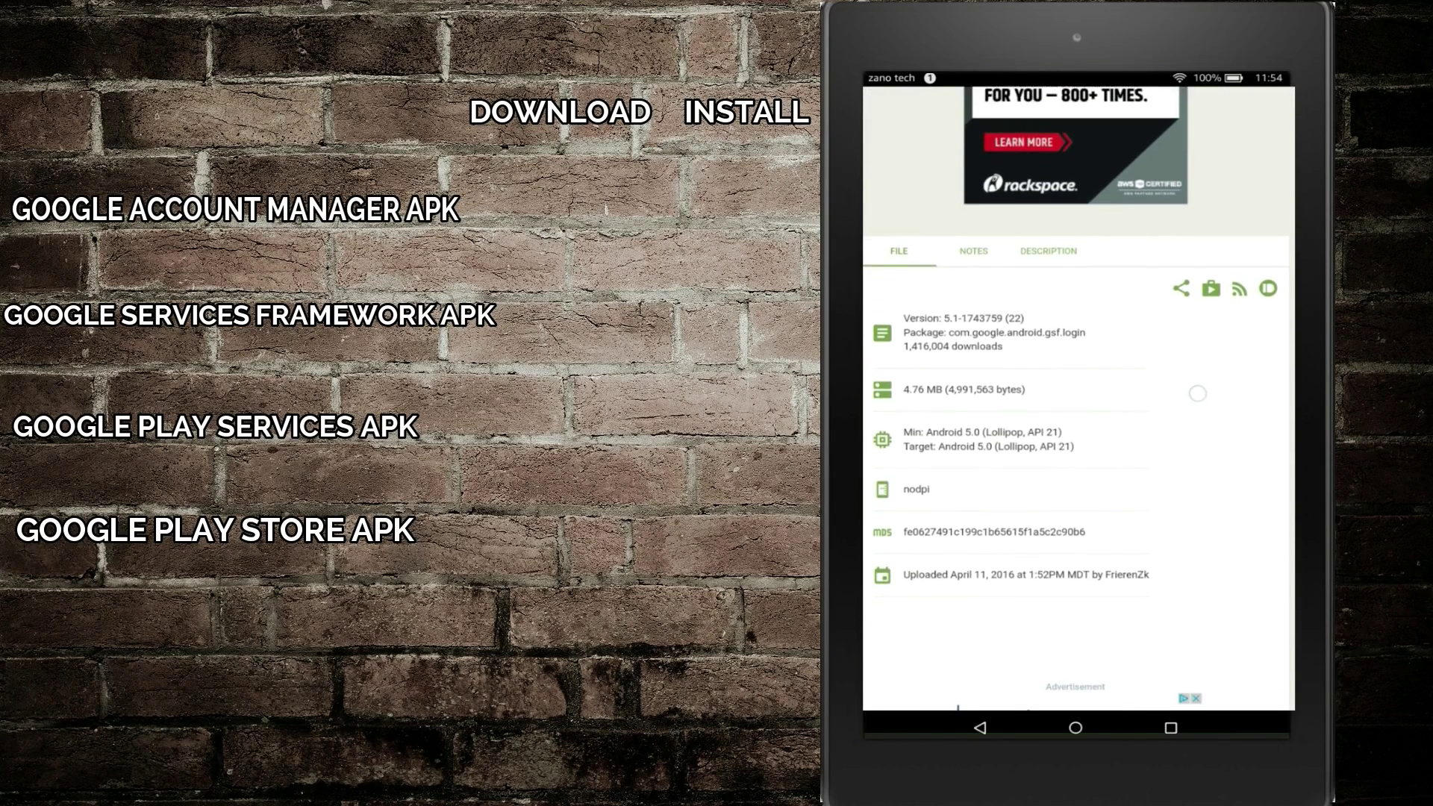
scroll(1198, 384, "down", 2)
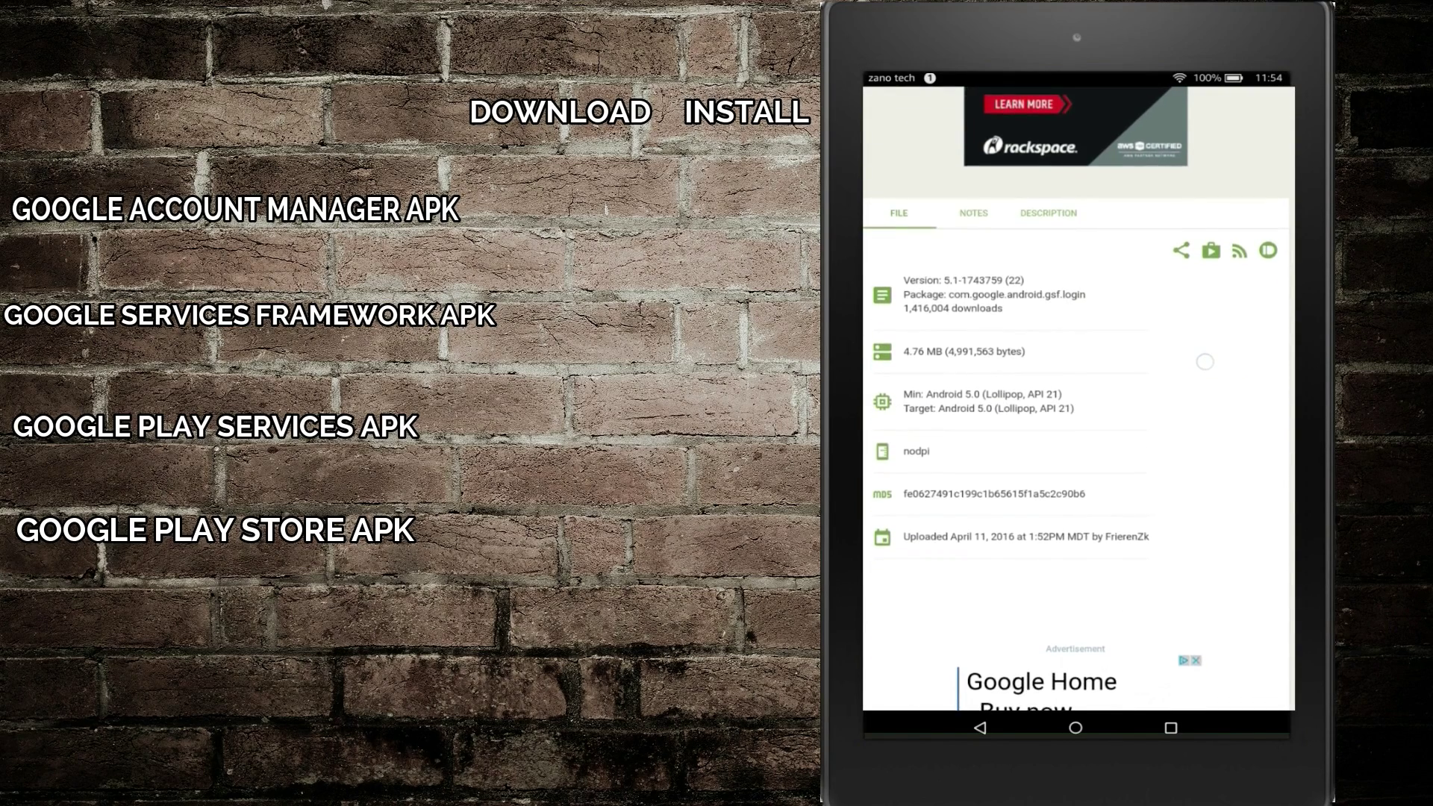
scroll(1207, 356, "down", 10)
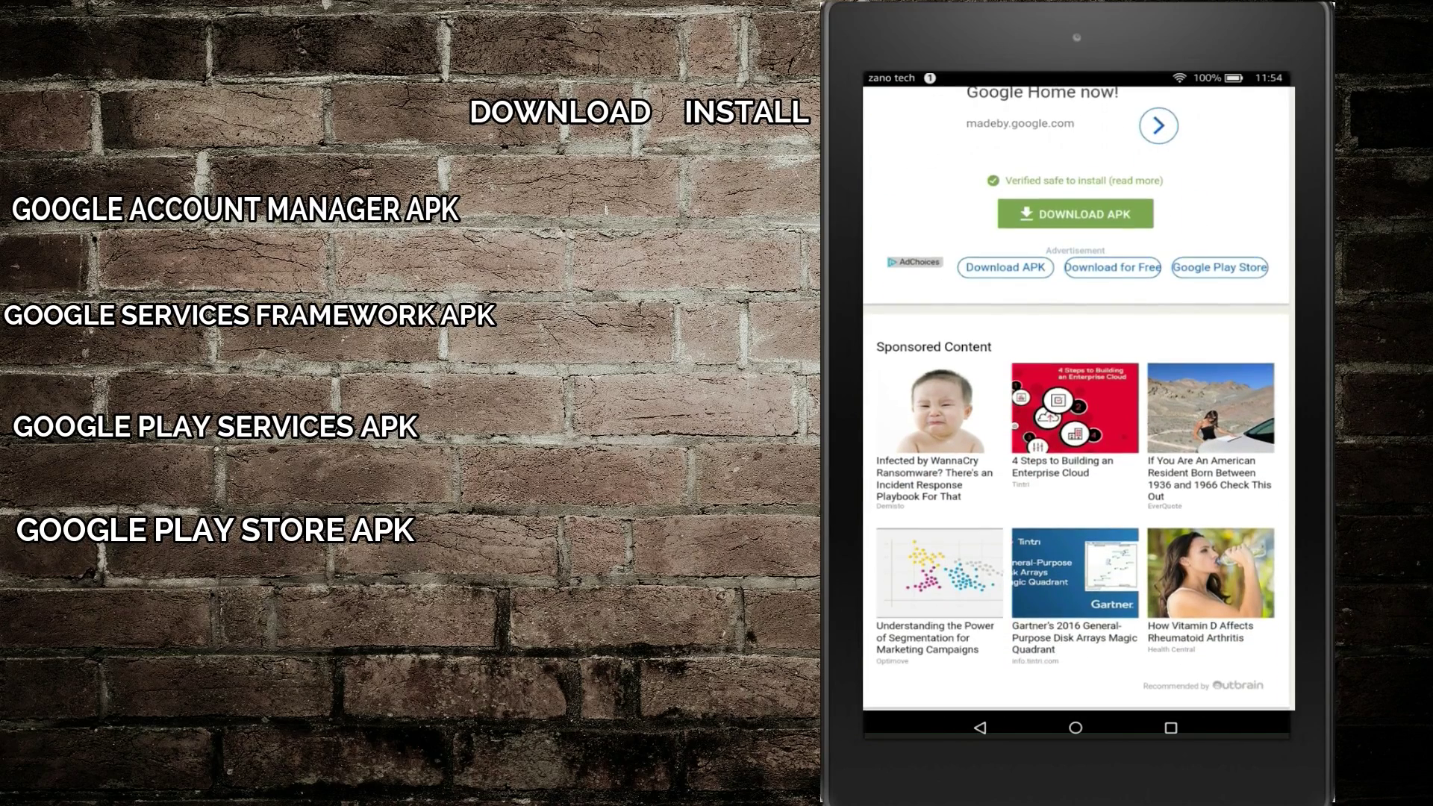
scroll(1179, 395, "up", 2)
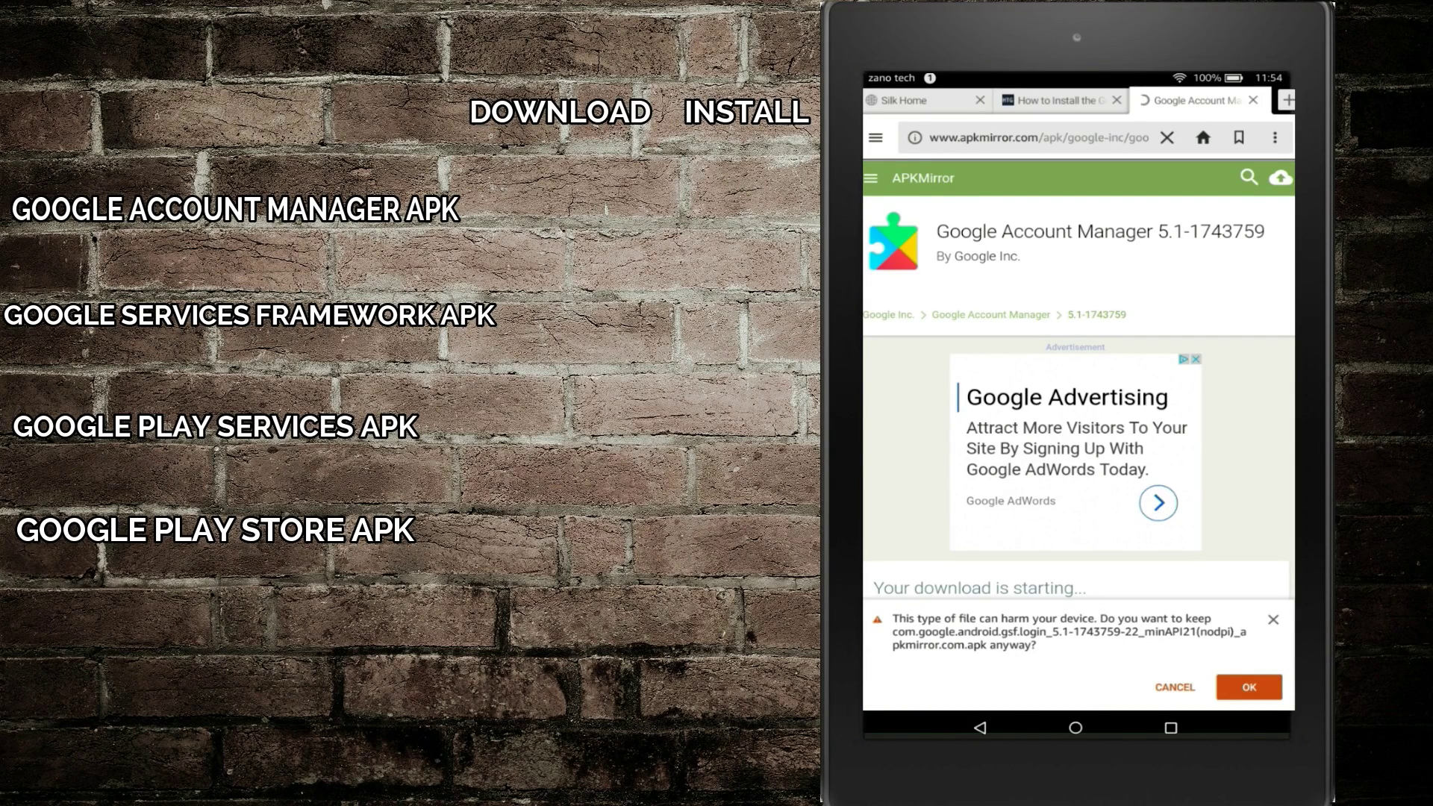
left_click(1237, 681)
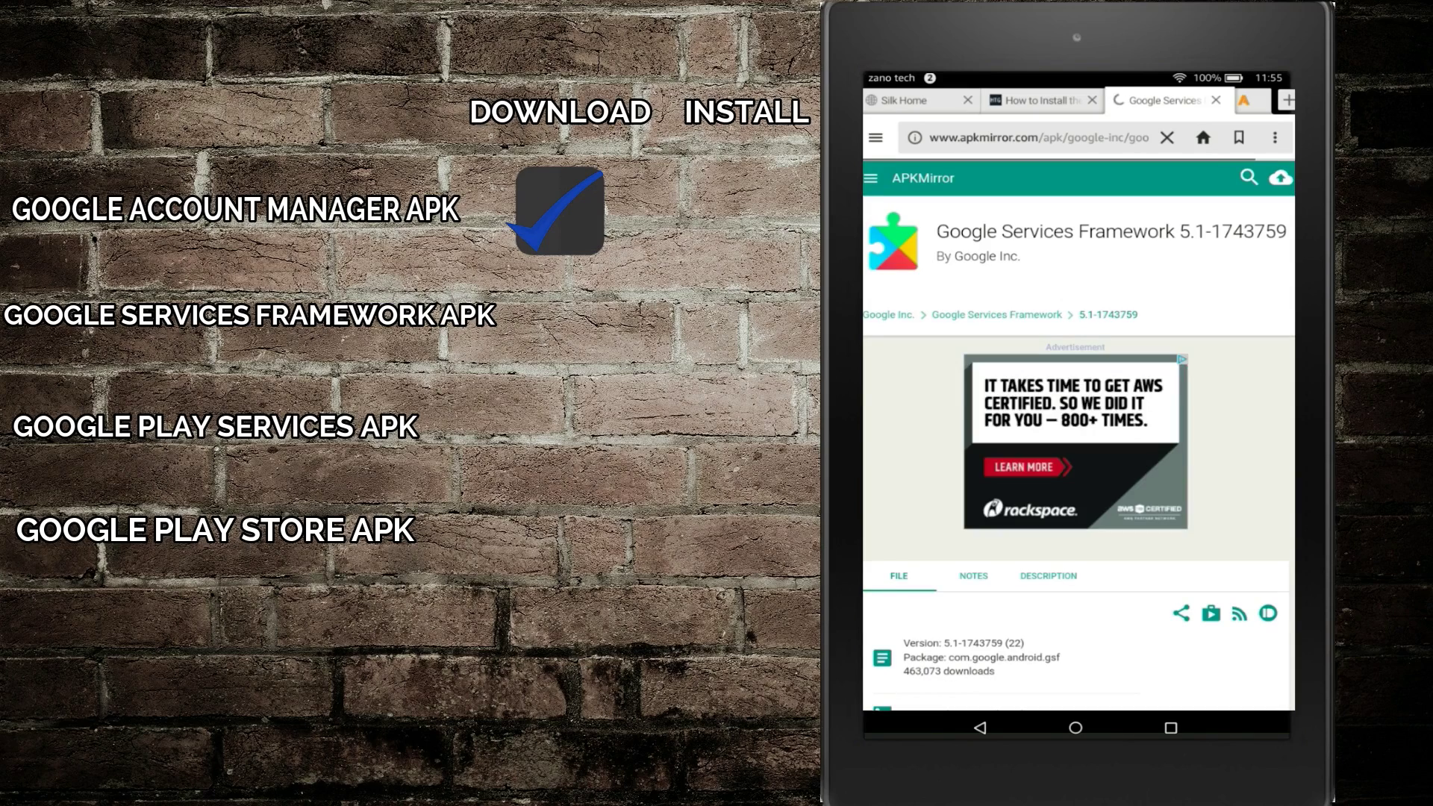
Download the Google Services Framework APK, keeping the file despite the warning.
scroll(1075, 396, "down", 10)
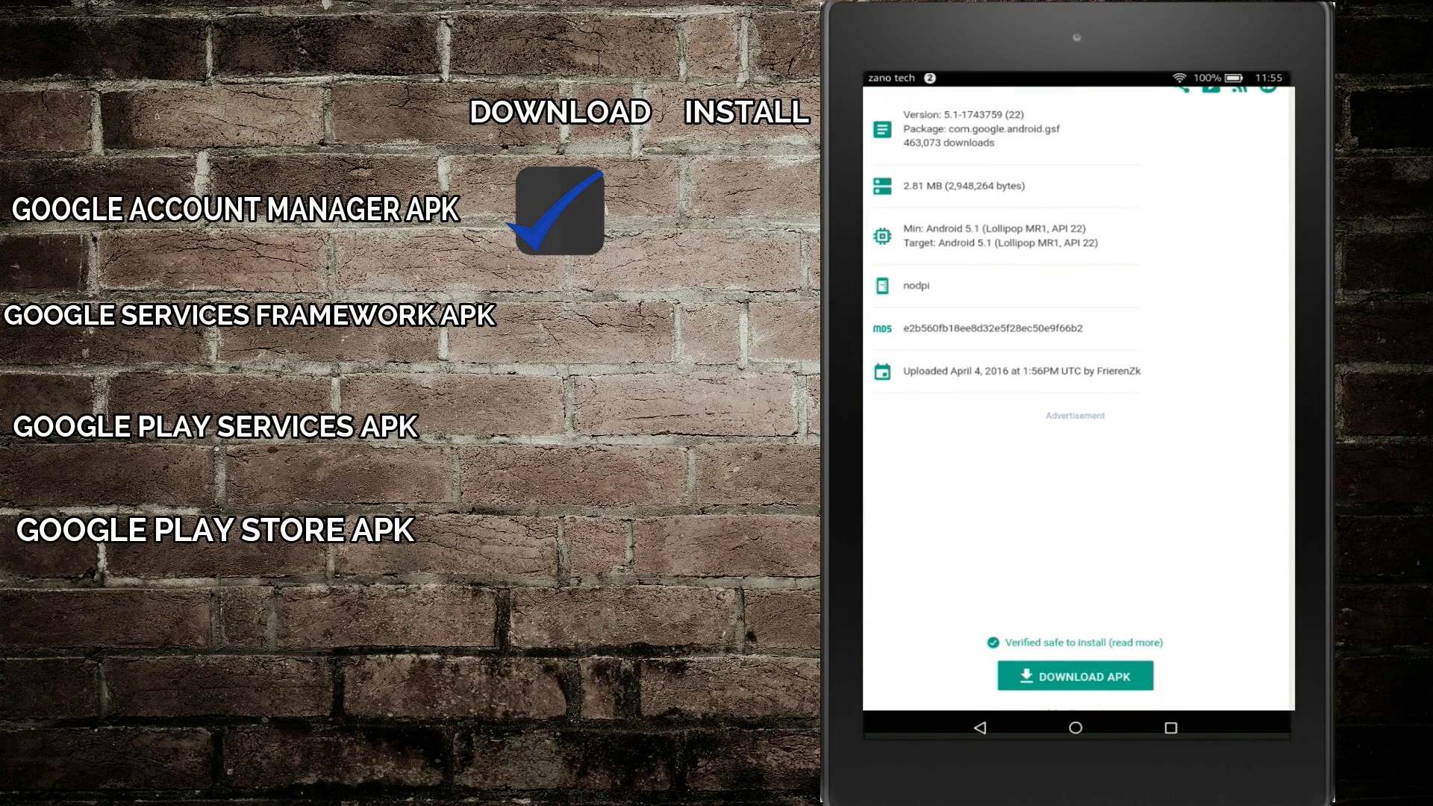
left_click(1105, 672)
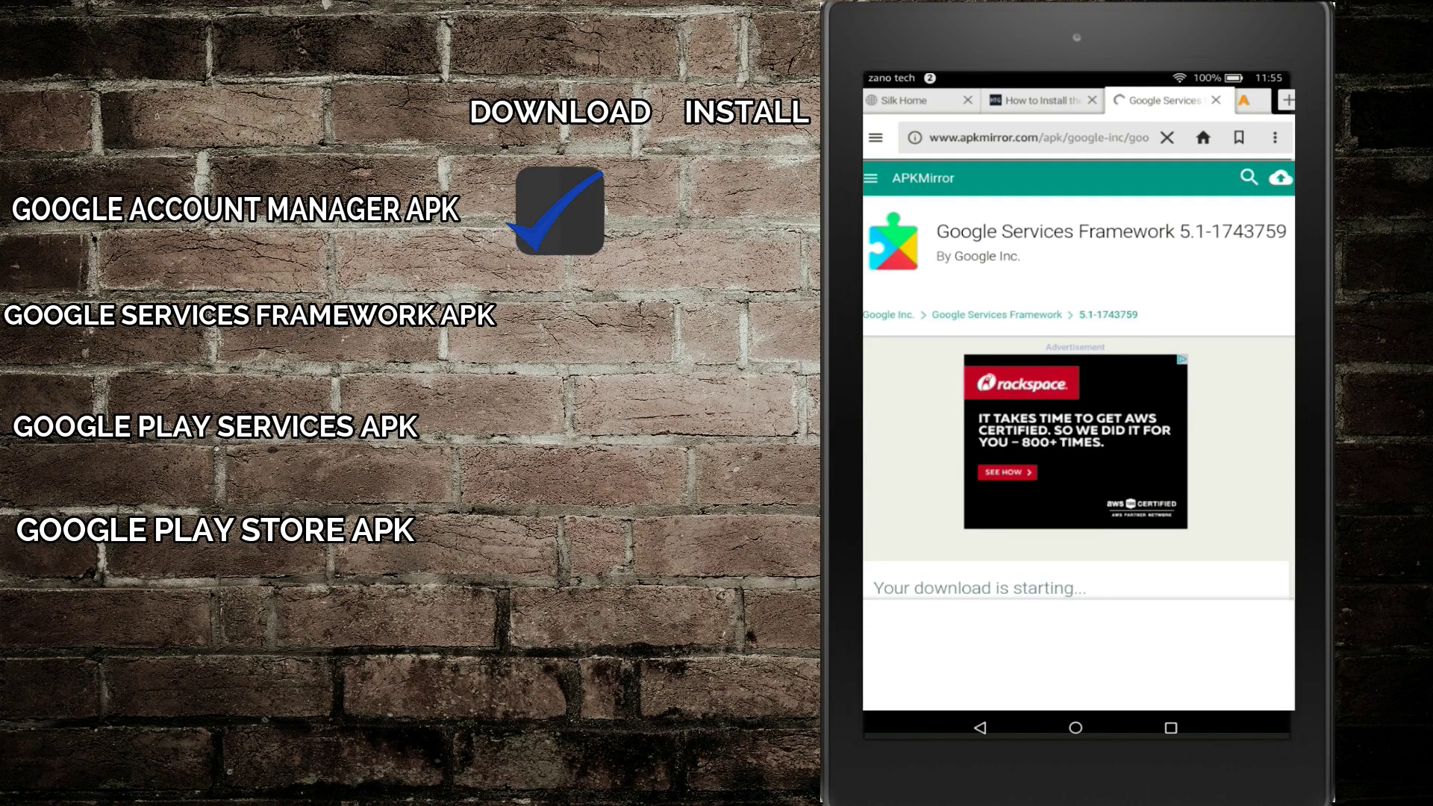
left_click(1233, 676)
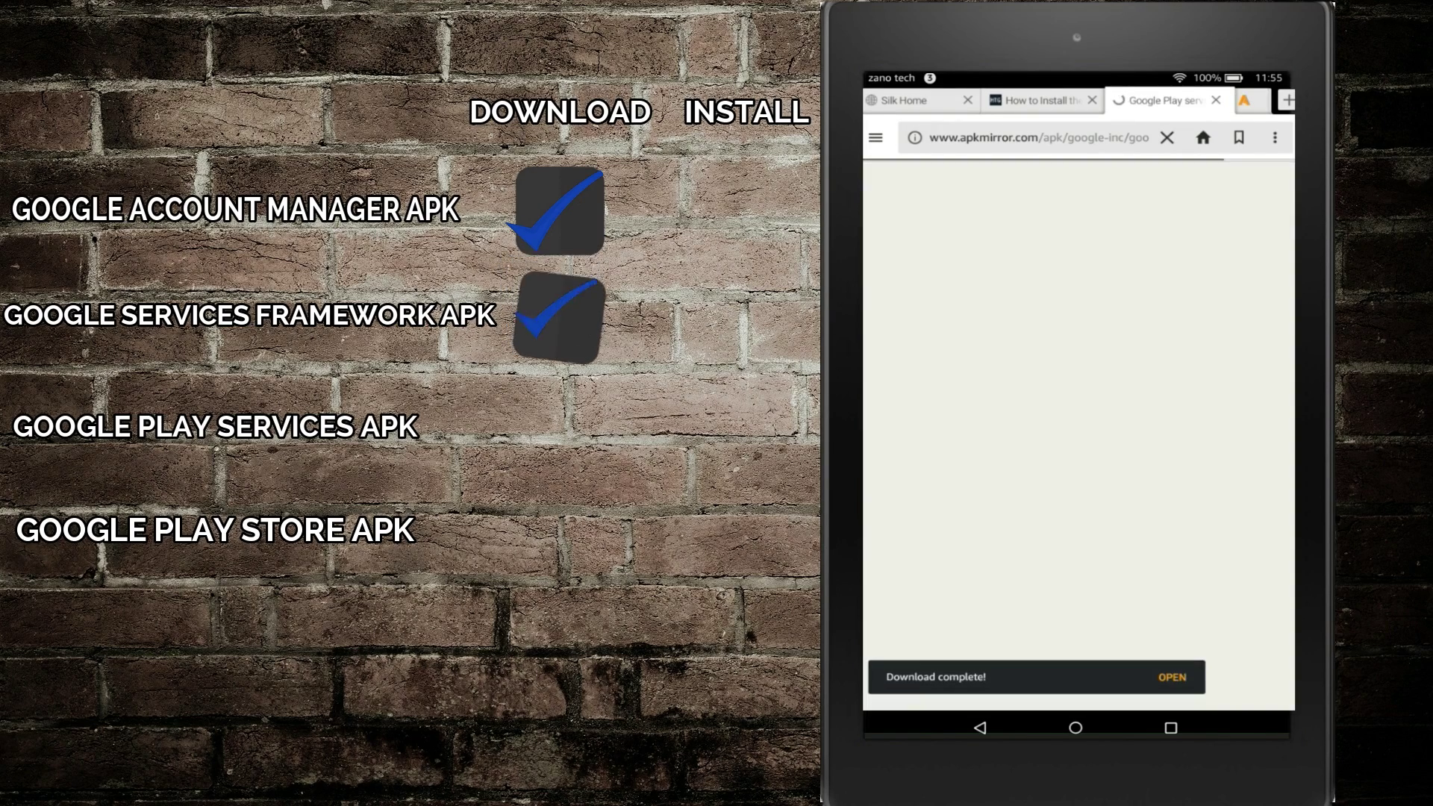
Download the Google Play services APK, keeping the file despite the warning.
scroll(1076, 399, "down", 5)
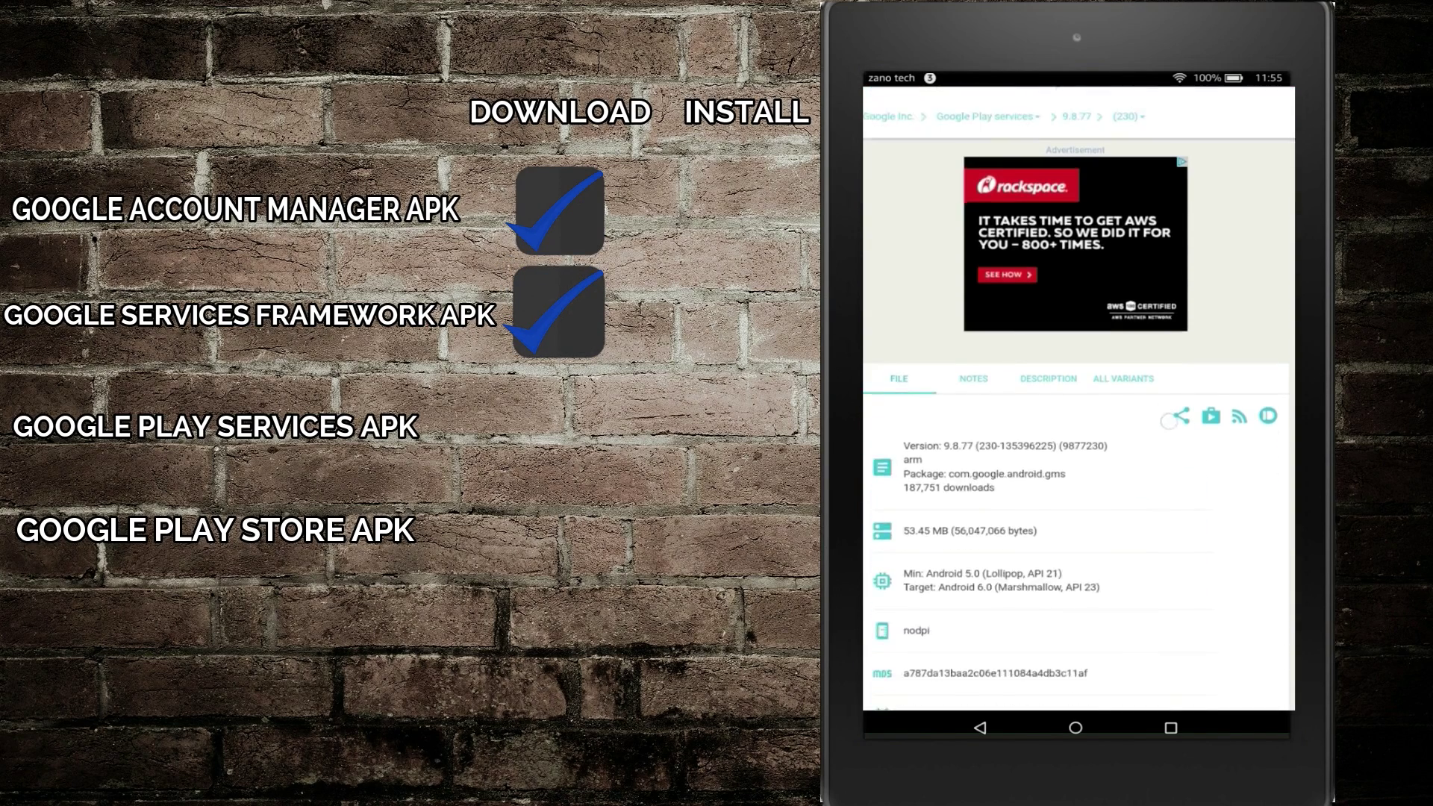
scroll(1076, 399, "down", 5)
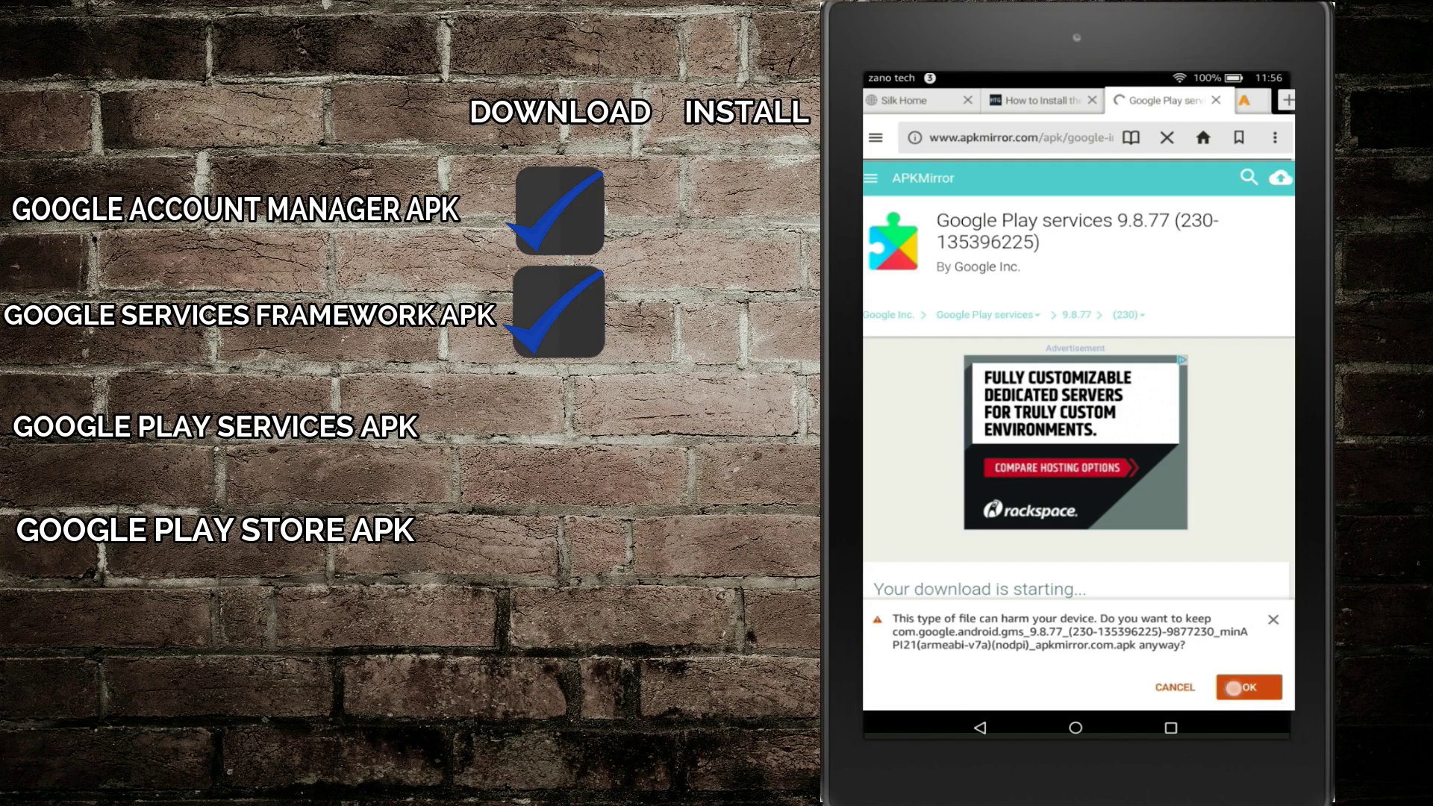
left_click(1234, 688)
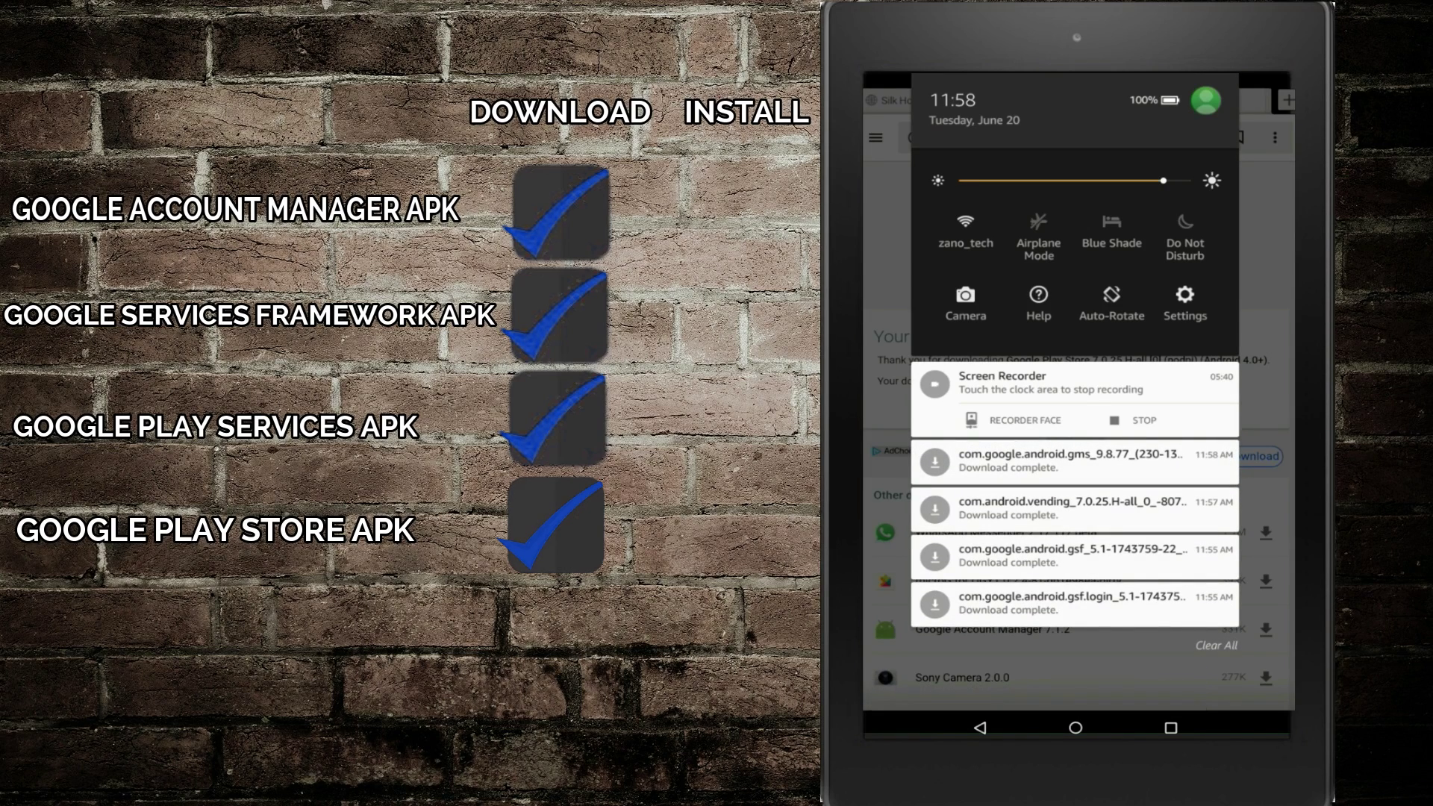
Install Google Account Manager from its download notification and return to the browser.
left_click(920, 595)
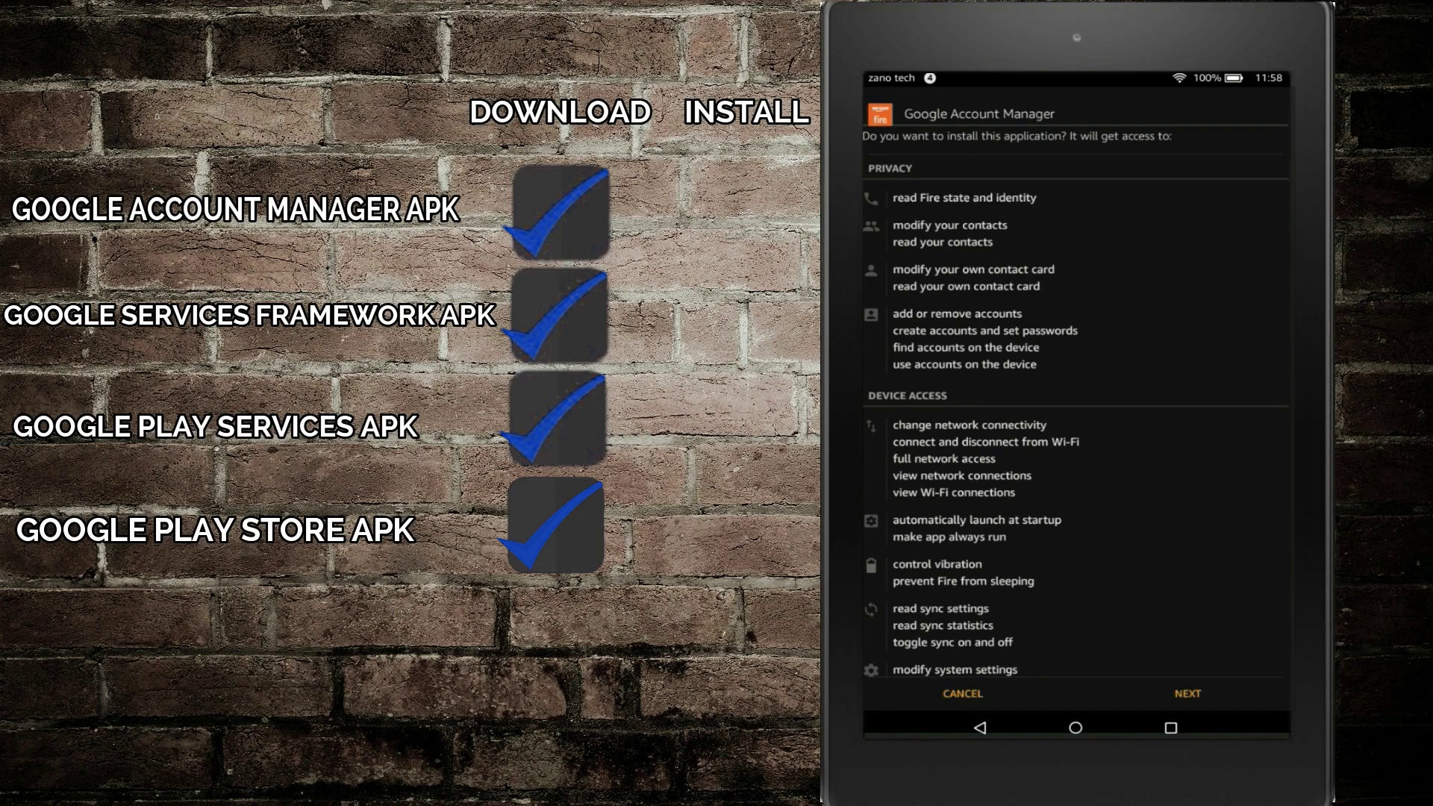
left_click(1188, 693)
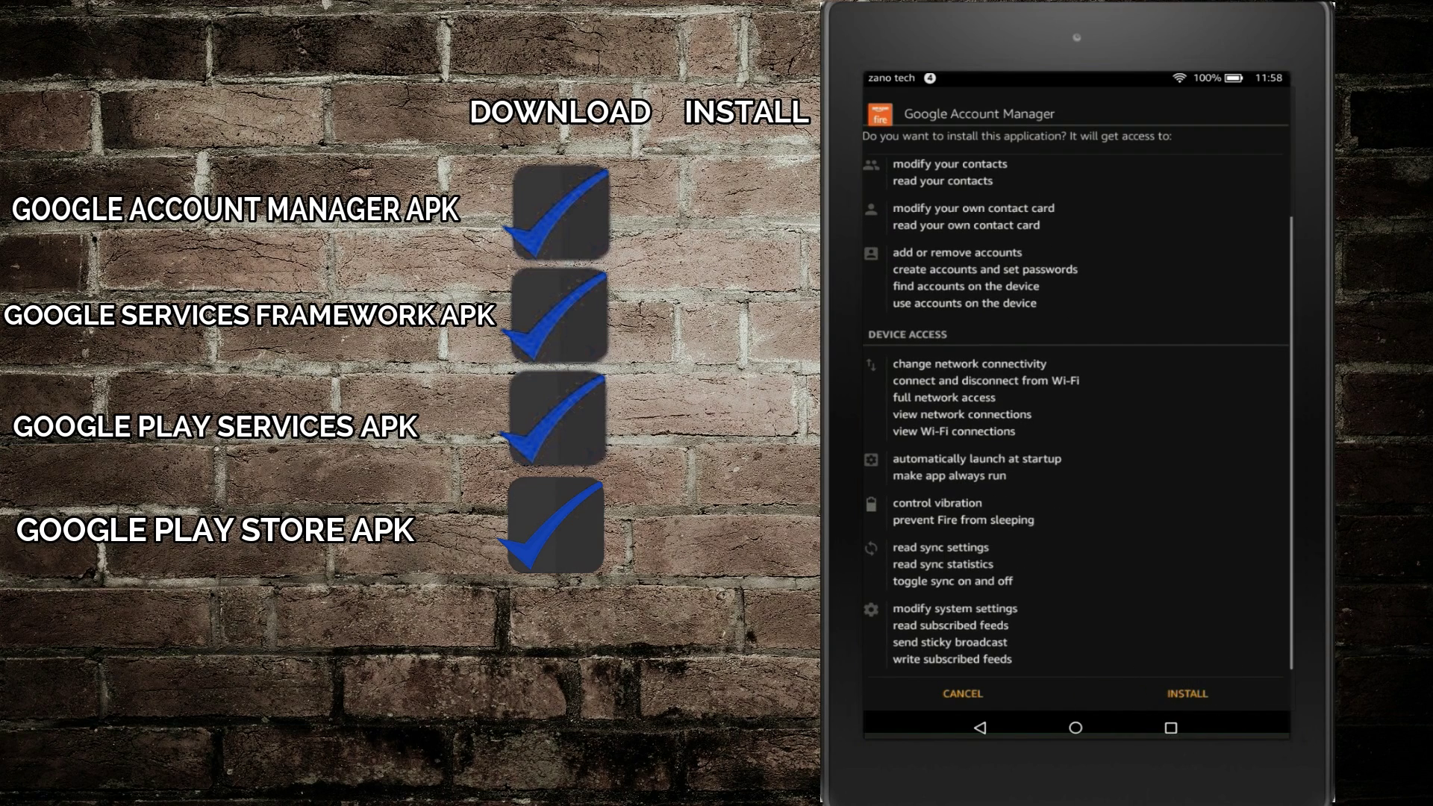
left_click(1187, 693)
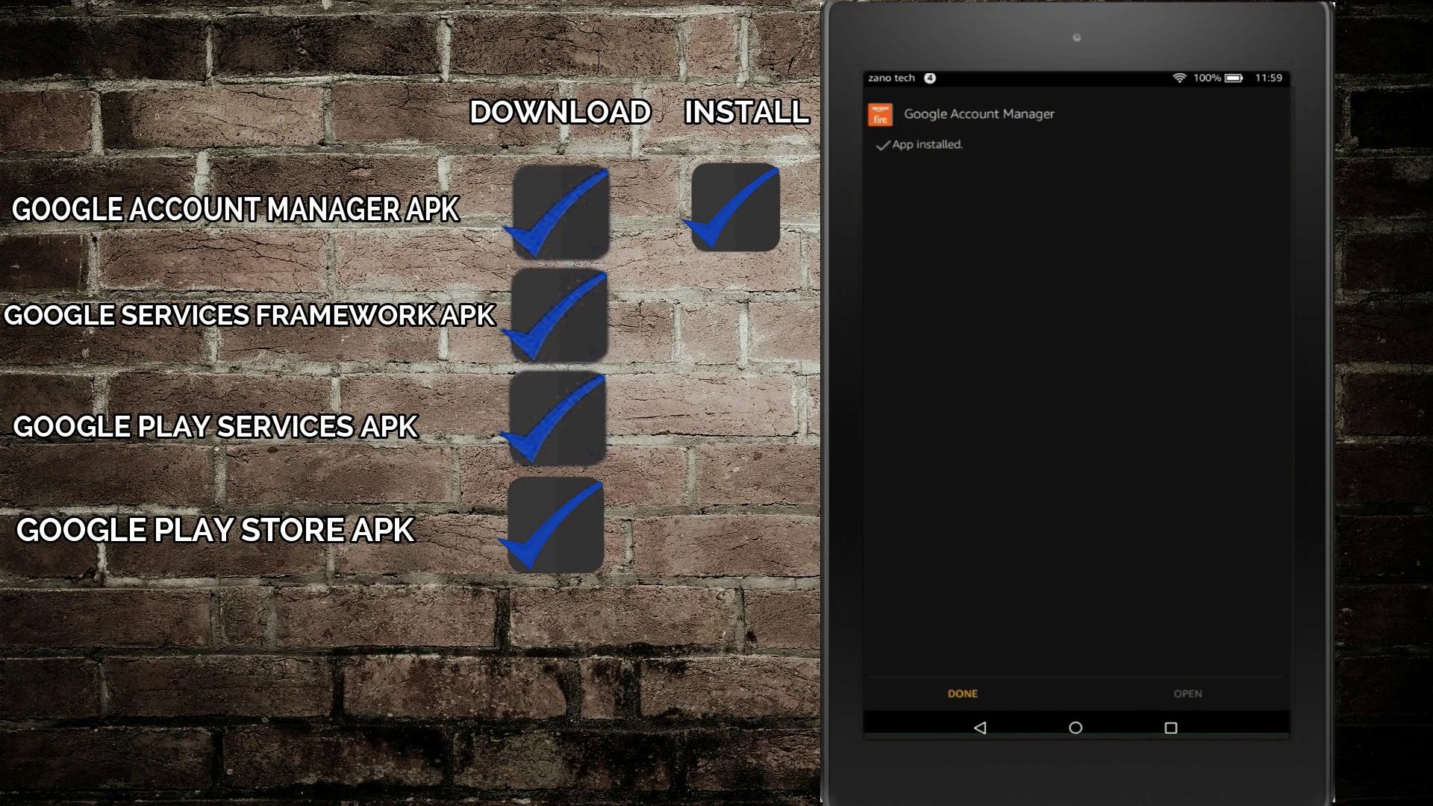
left_click(962, 694)
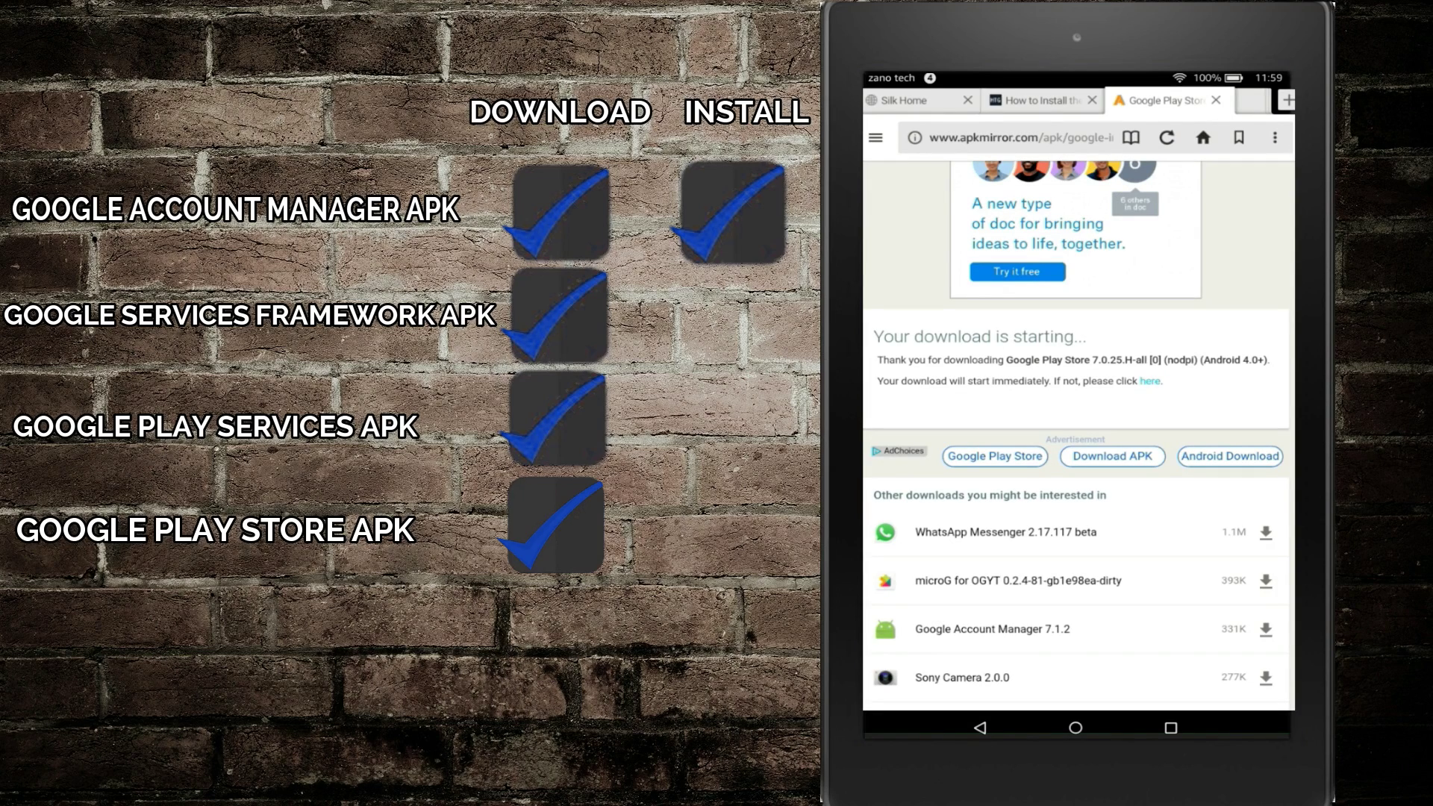
Install Google Services Framework from the download notifications and return to the browser.
left_click_drag(1074, 78, 1075, 448)
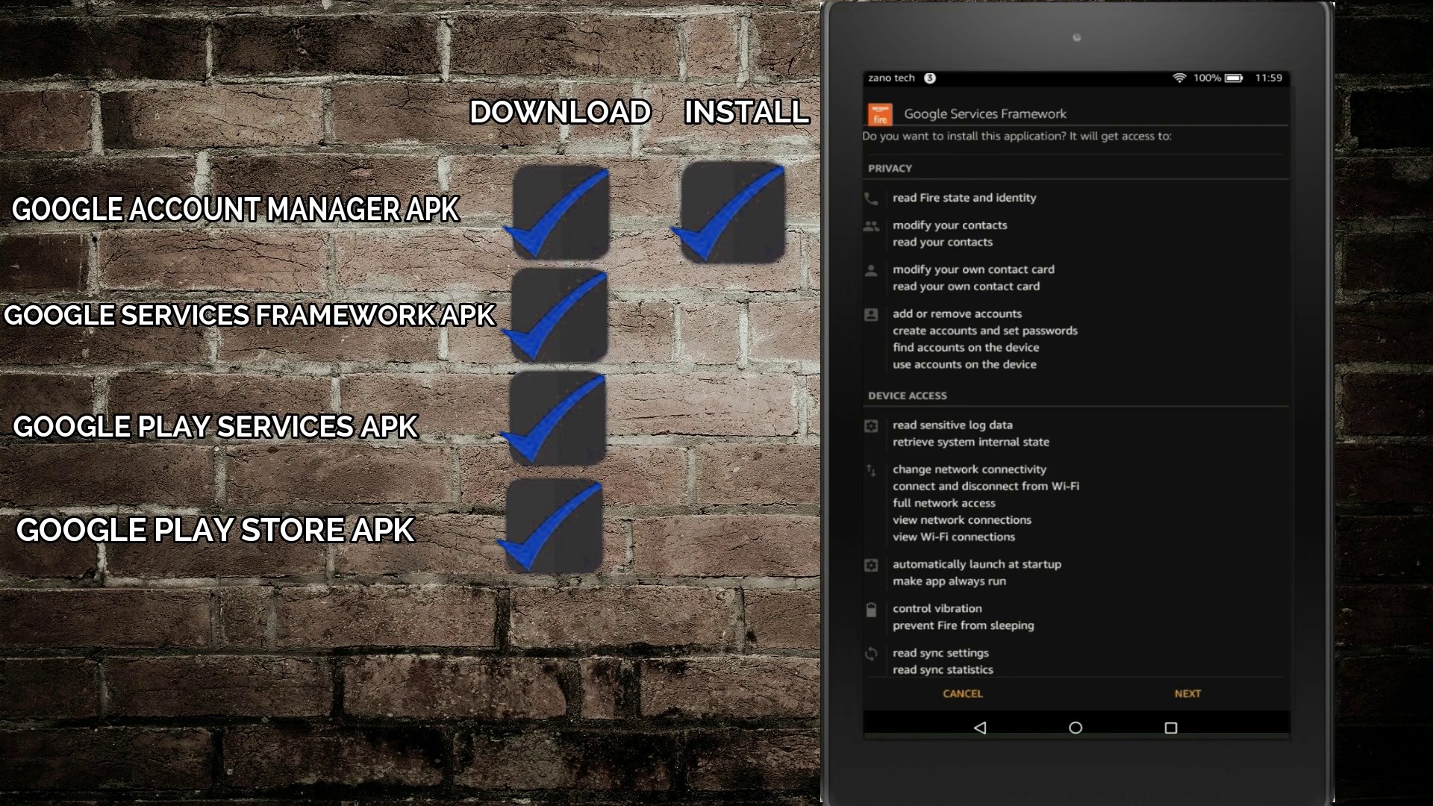
left_click(1164, 690)
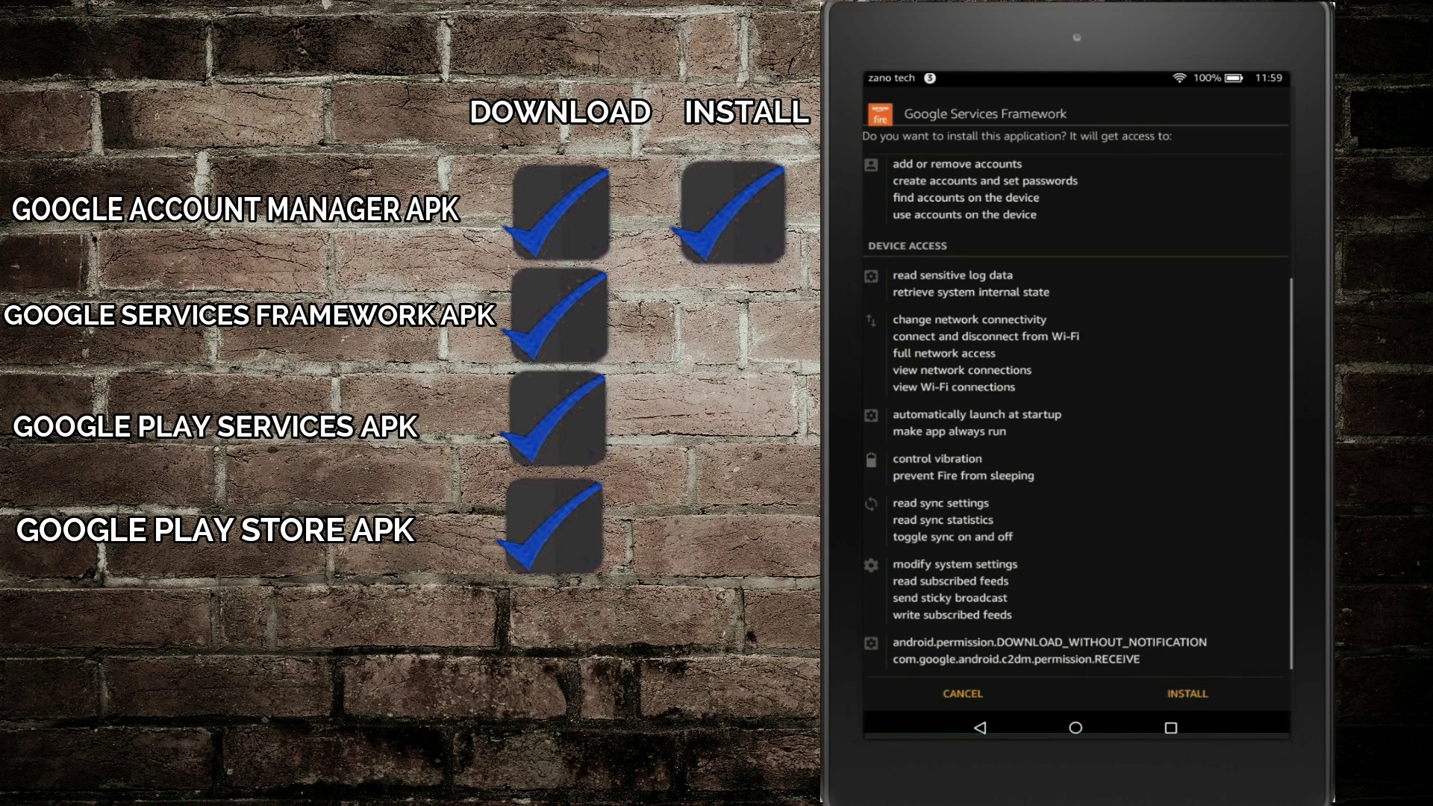
left_click(1191, 687)
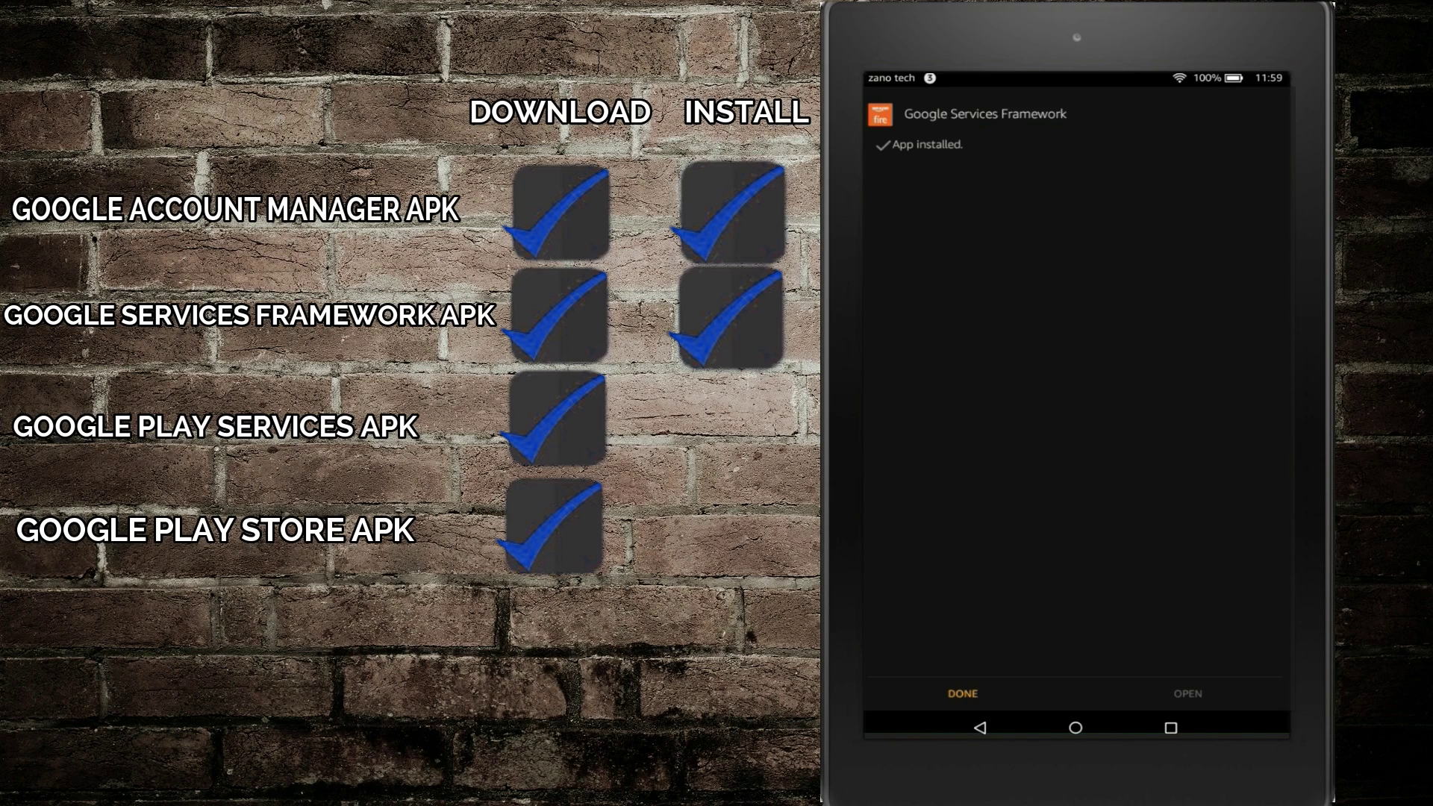
left_click(962, 694)
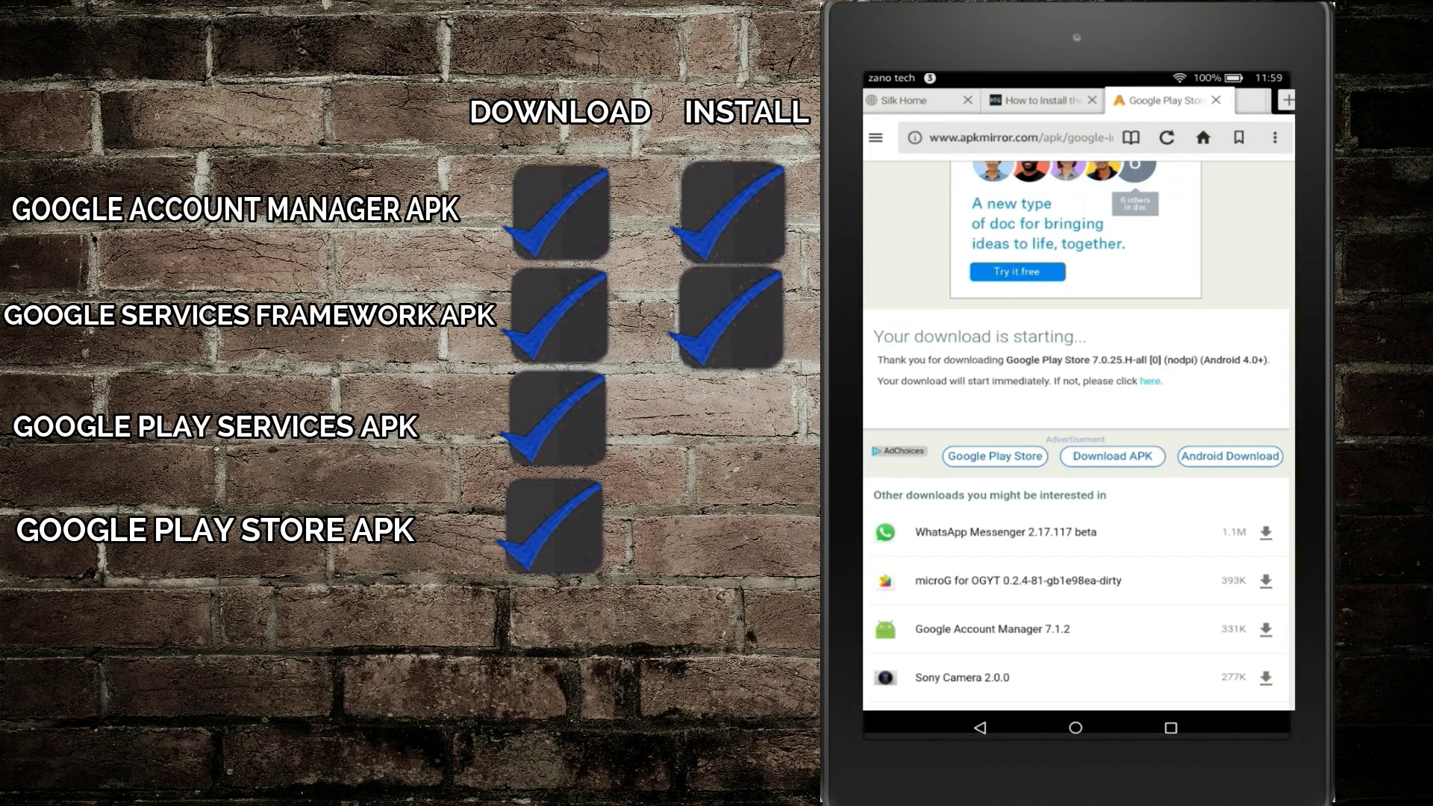
Install Google Play Store from its download notification.
left_click_drag(1119, 78, 1119, 418)
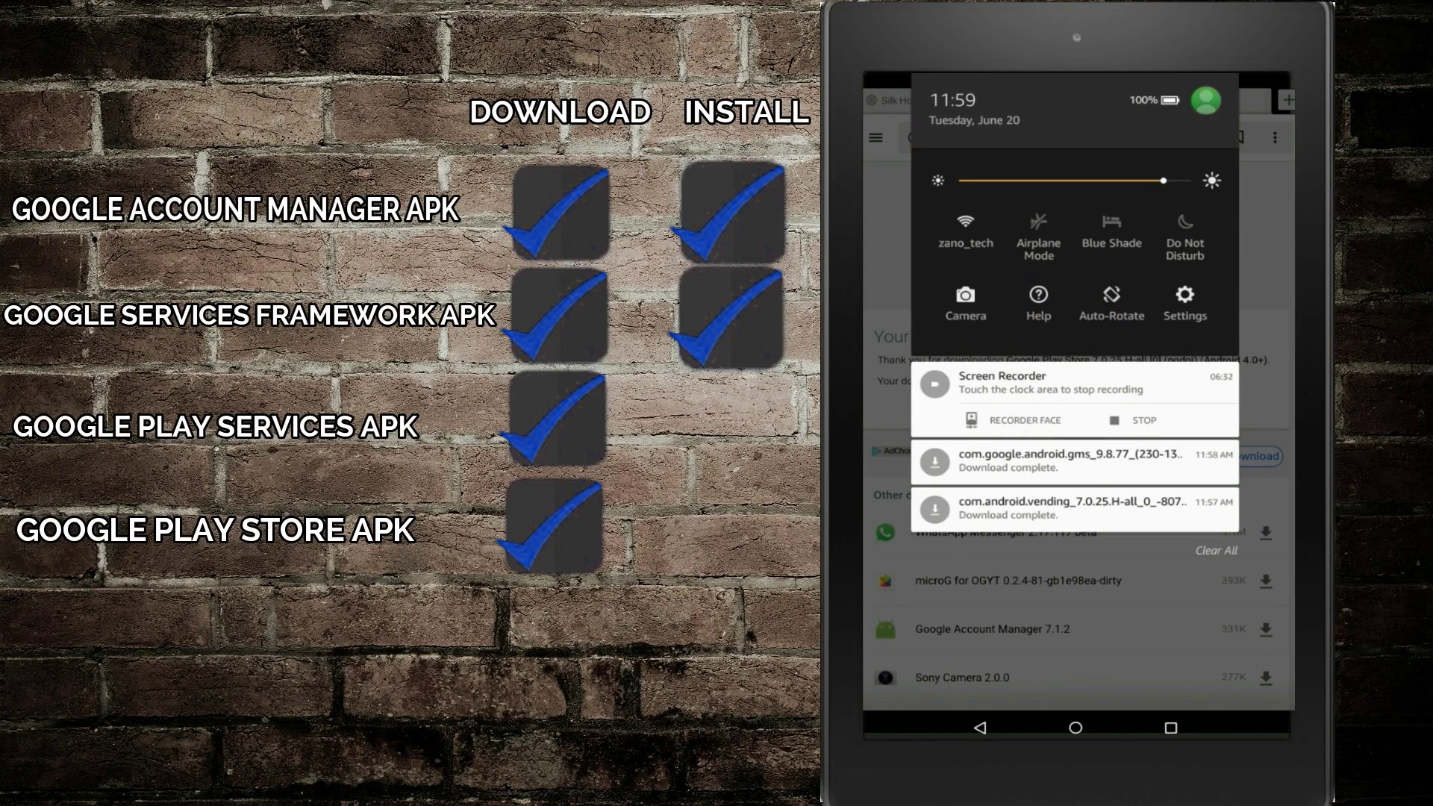
left_click(1075, 507)
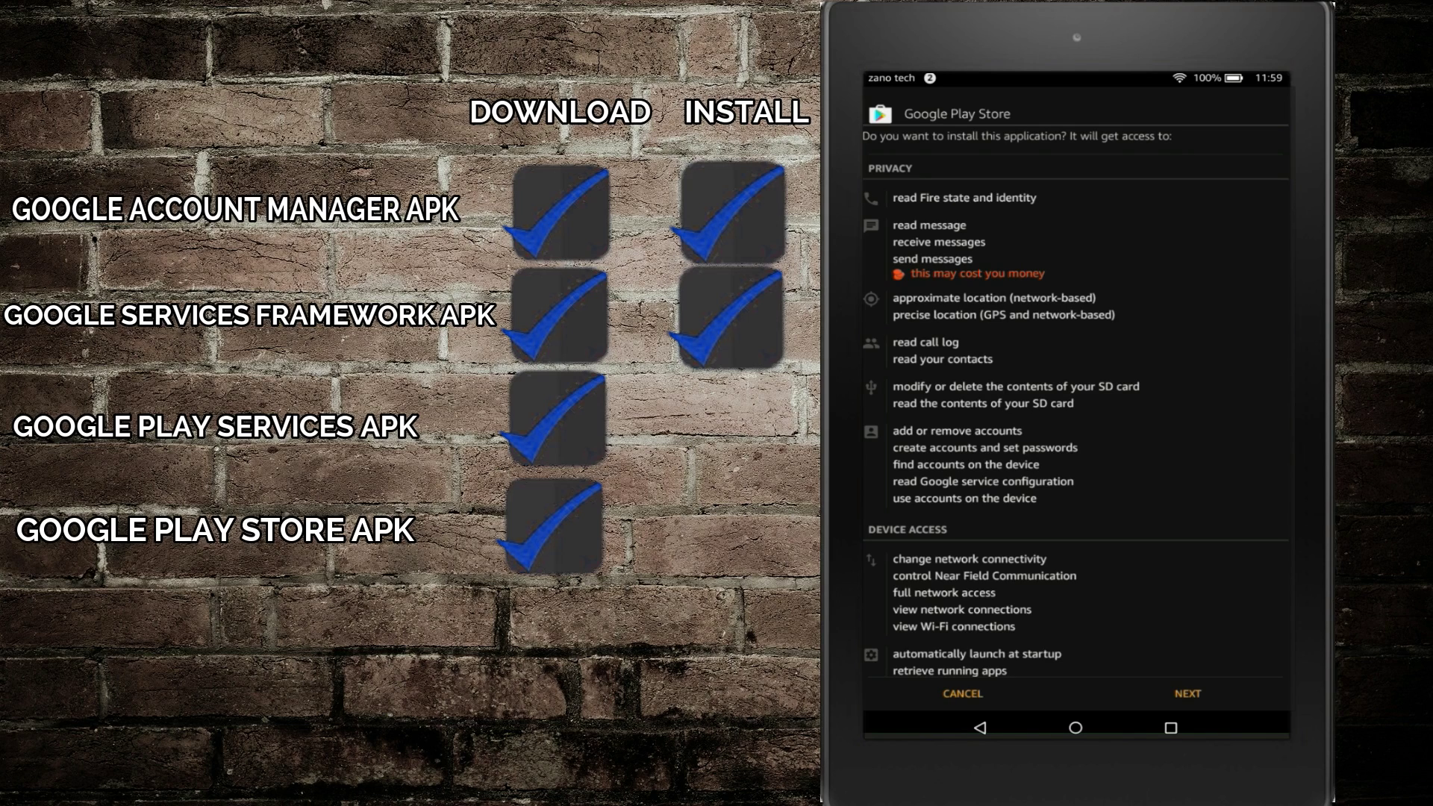
left_click(1187, 694)
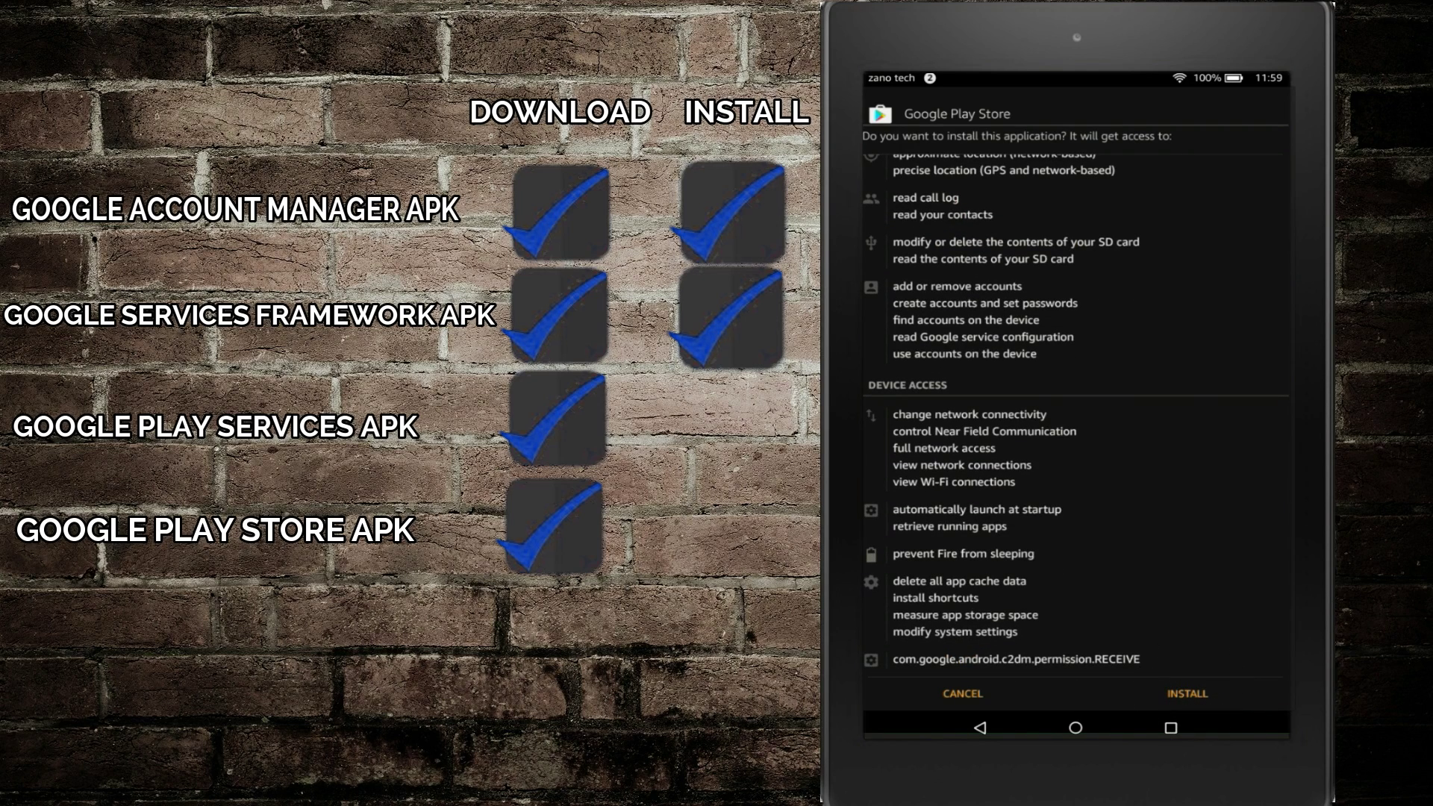
left_click(1187, 695)
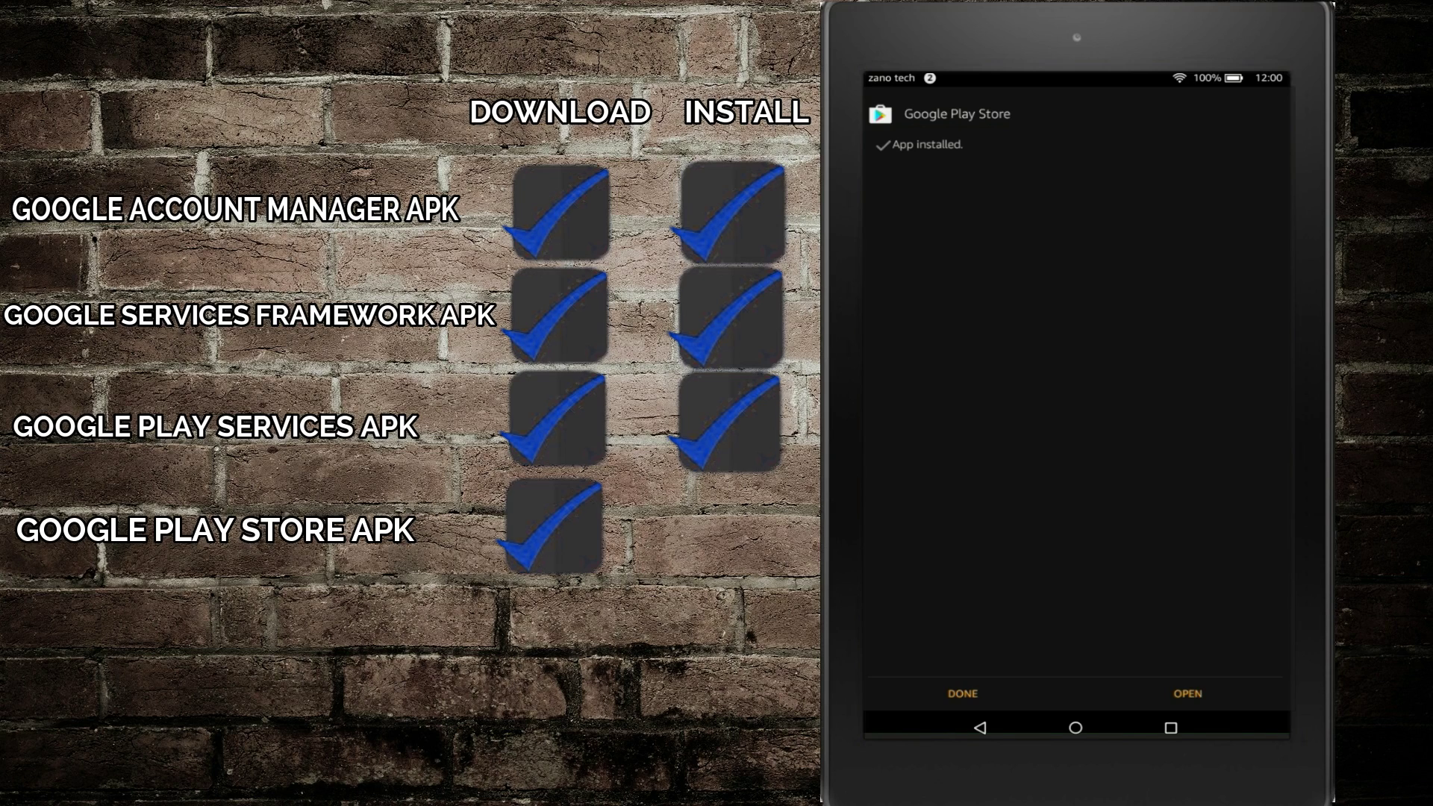
left_click(963, 694)
Install Google Play services from its download notification.
left_click_drag(1080, 76, 1079, 401)
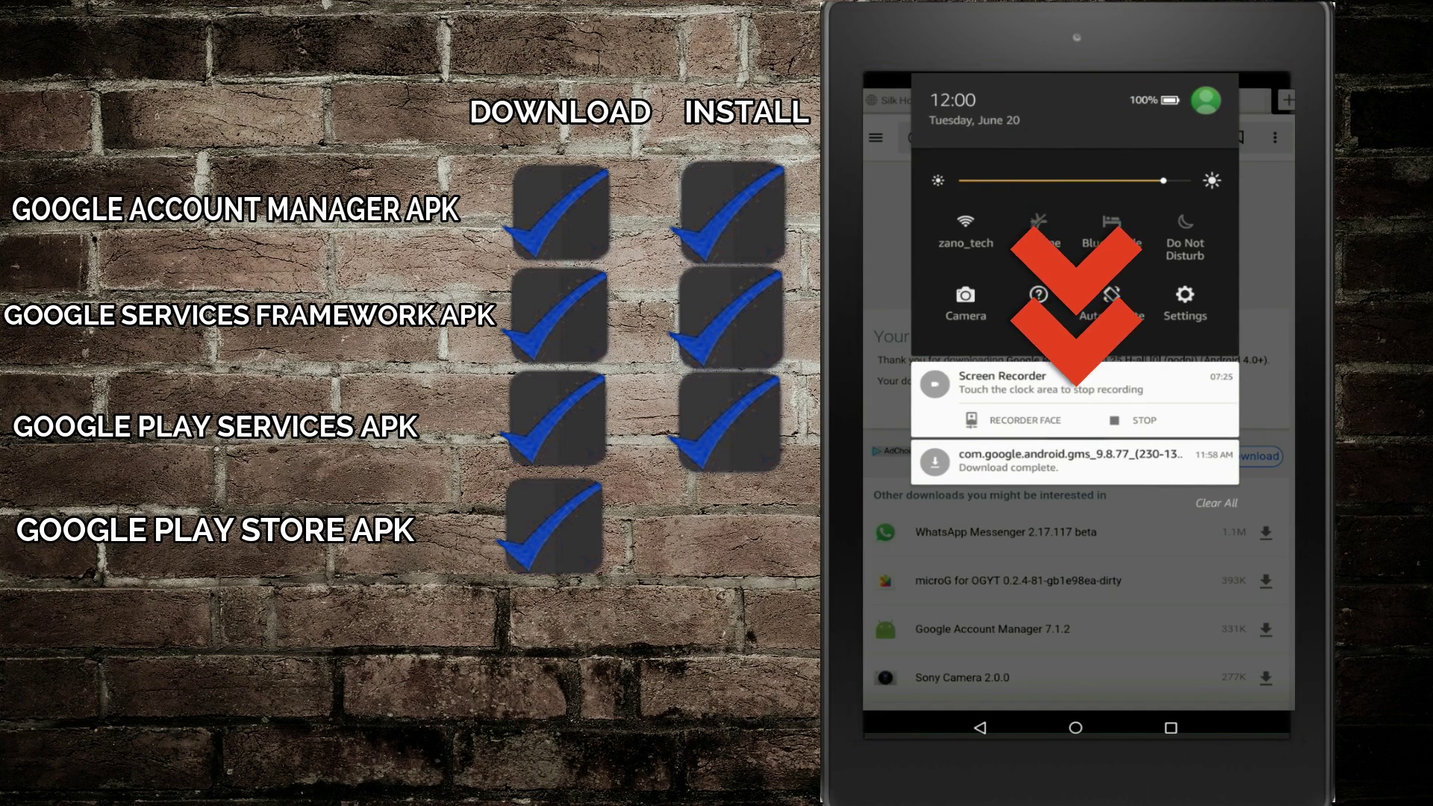
left_click(1060, 336)
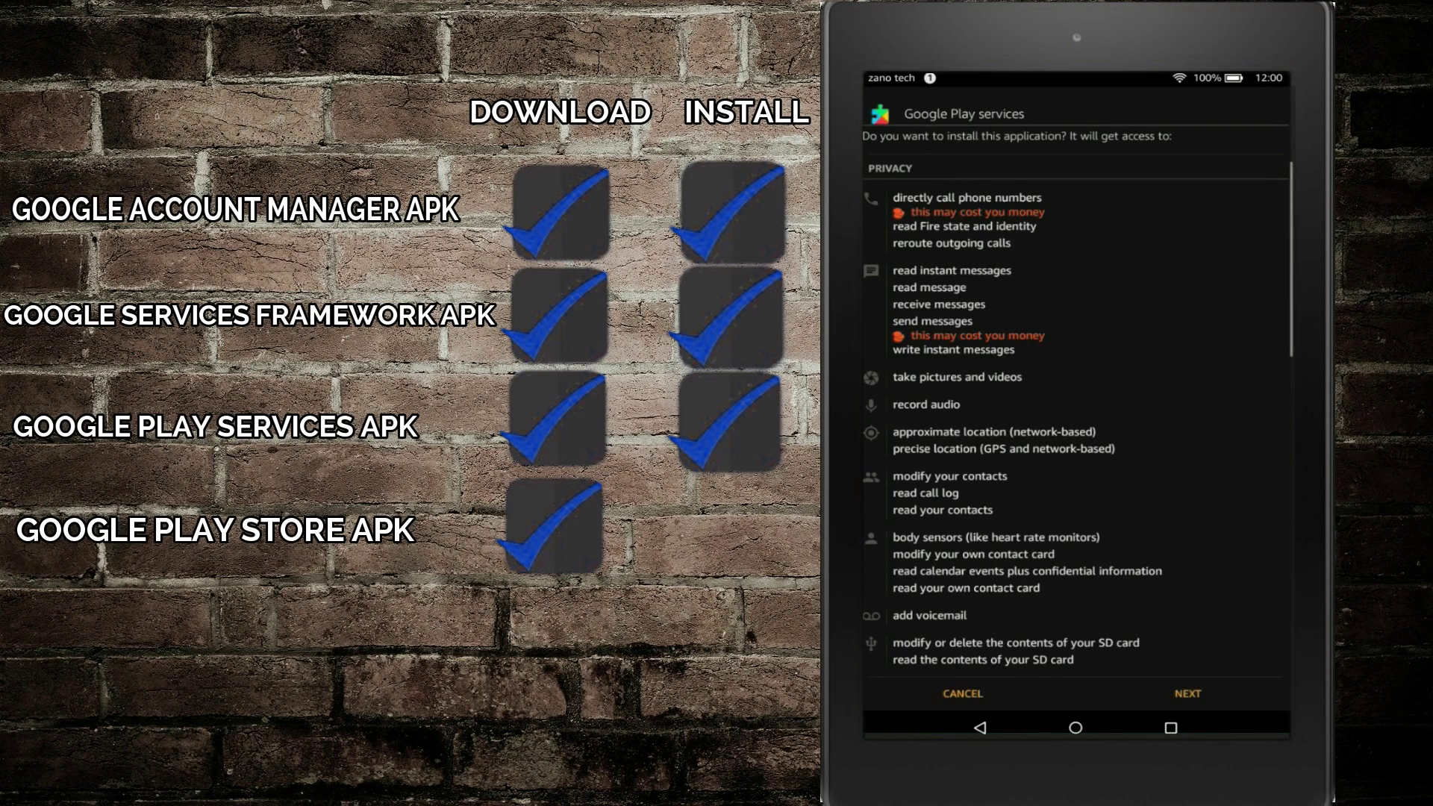
scroll(1074, 418, "down", 10)
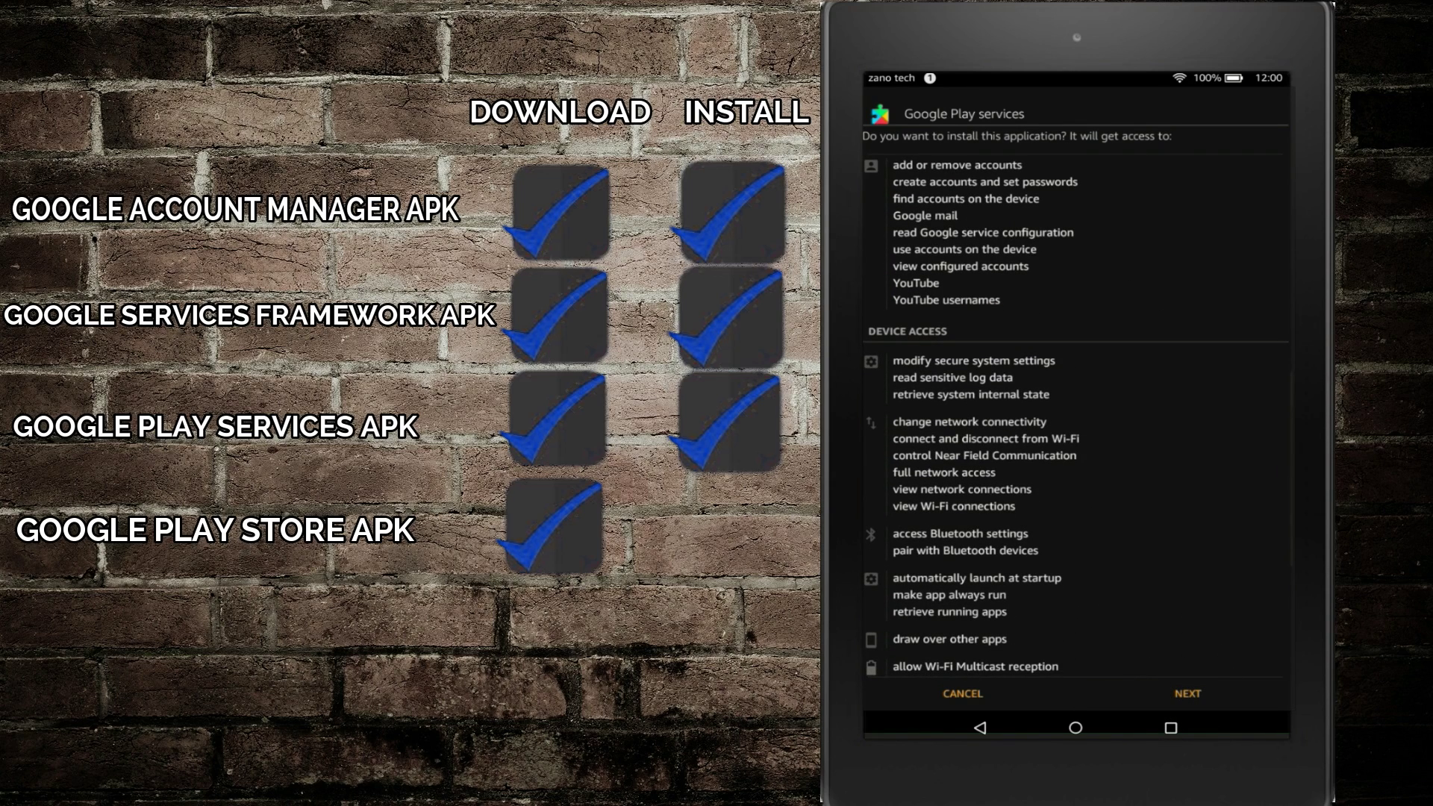
left_click(1187, 693)
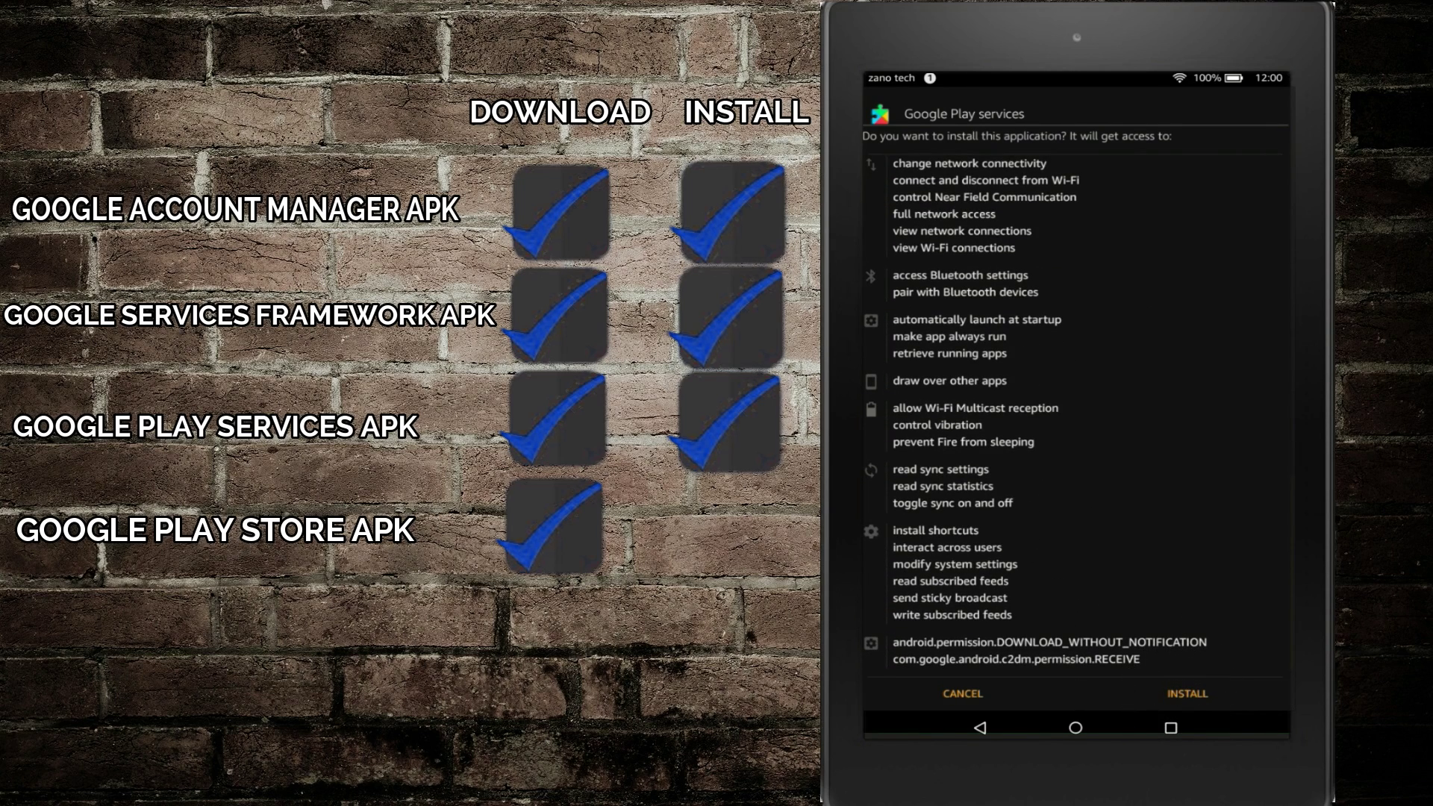
left_click(1185, 694)
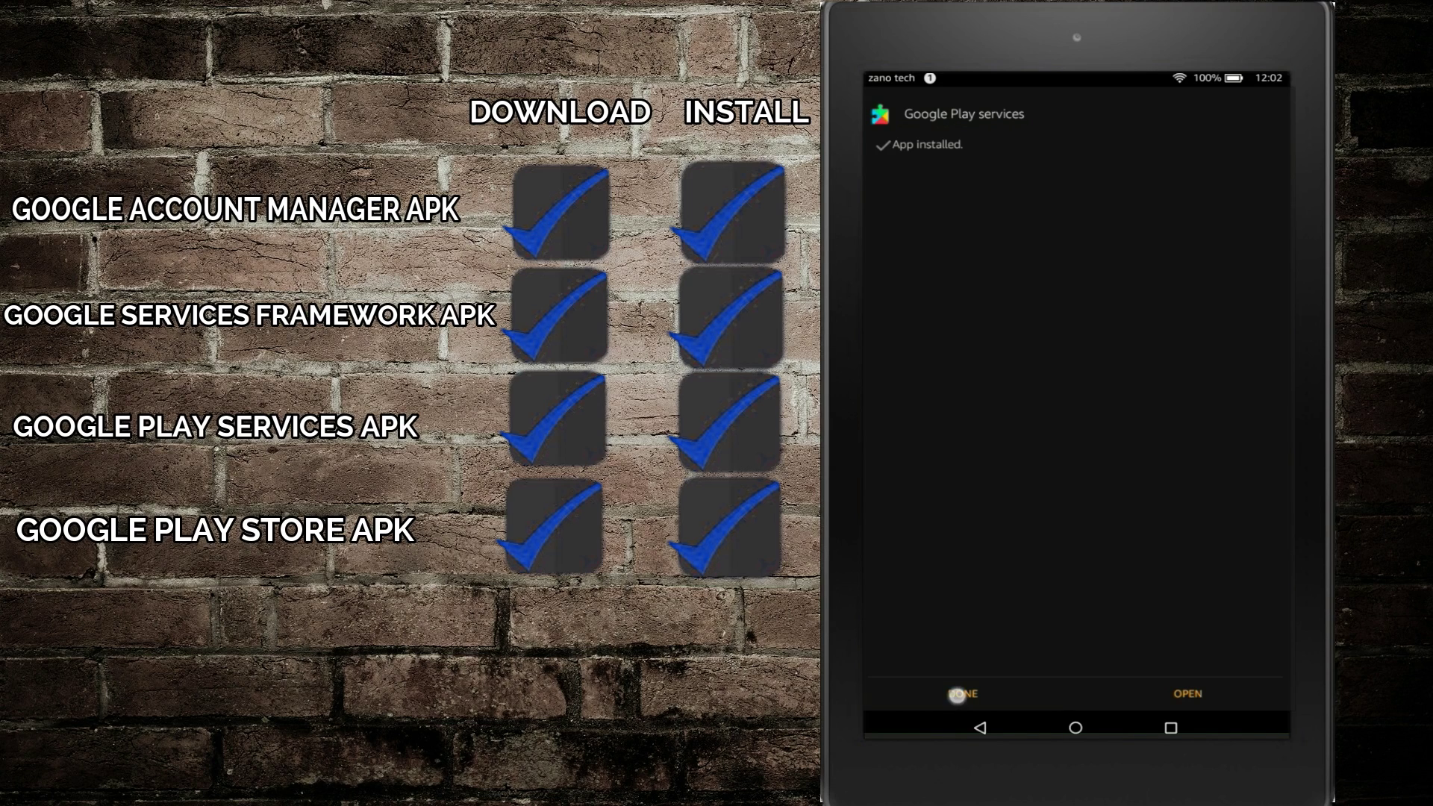
left_click(957, 694)
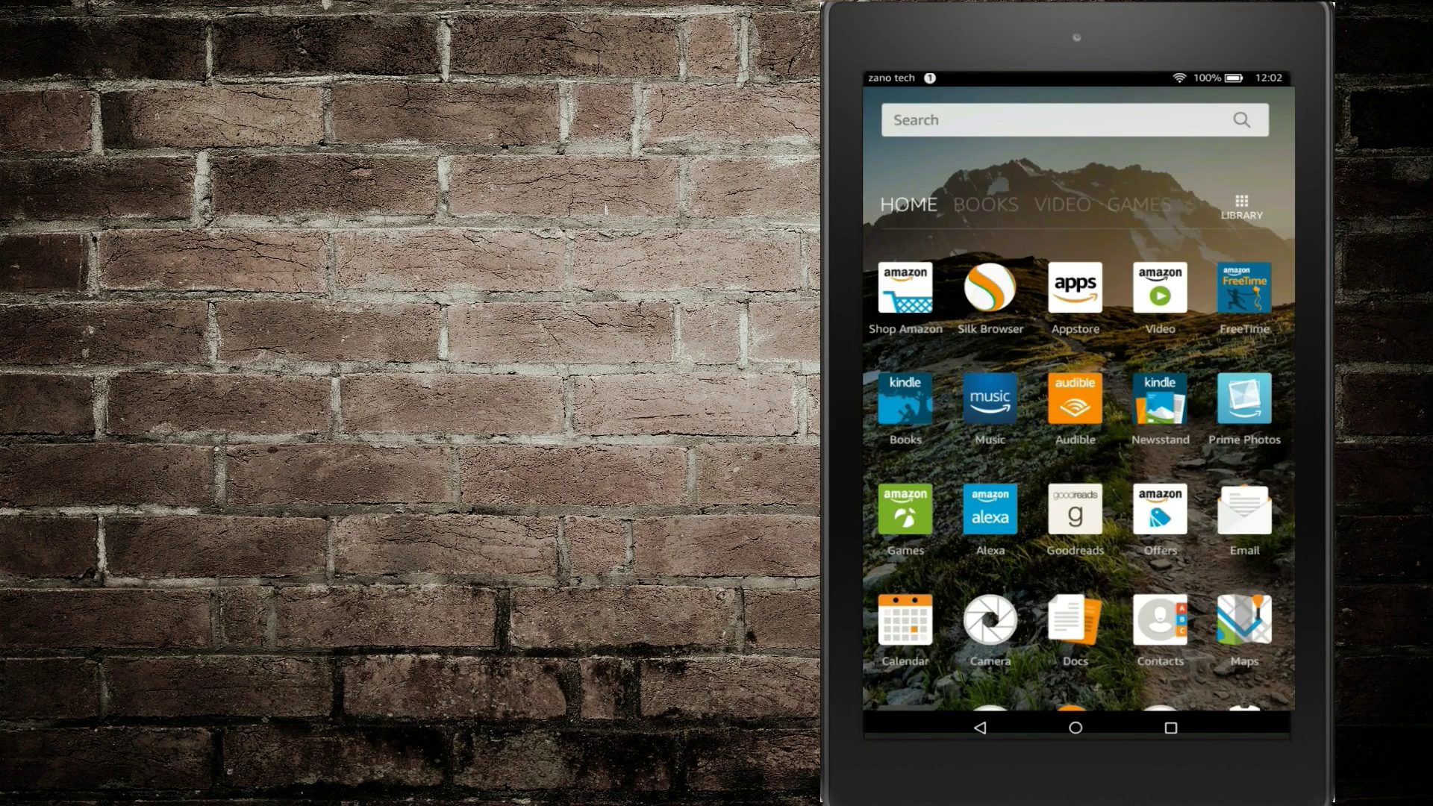
Launch Play Store from the home screen app grid, reaching the Add your account prompt.
scroll(1079, 448, "down", 5)
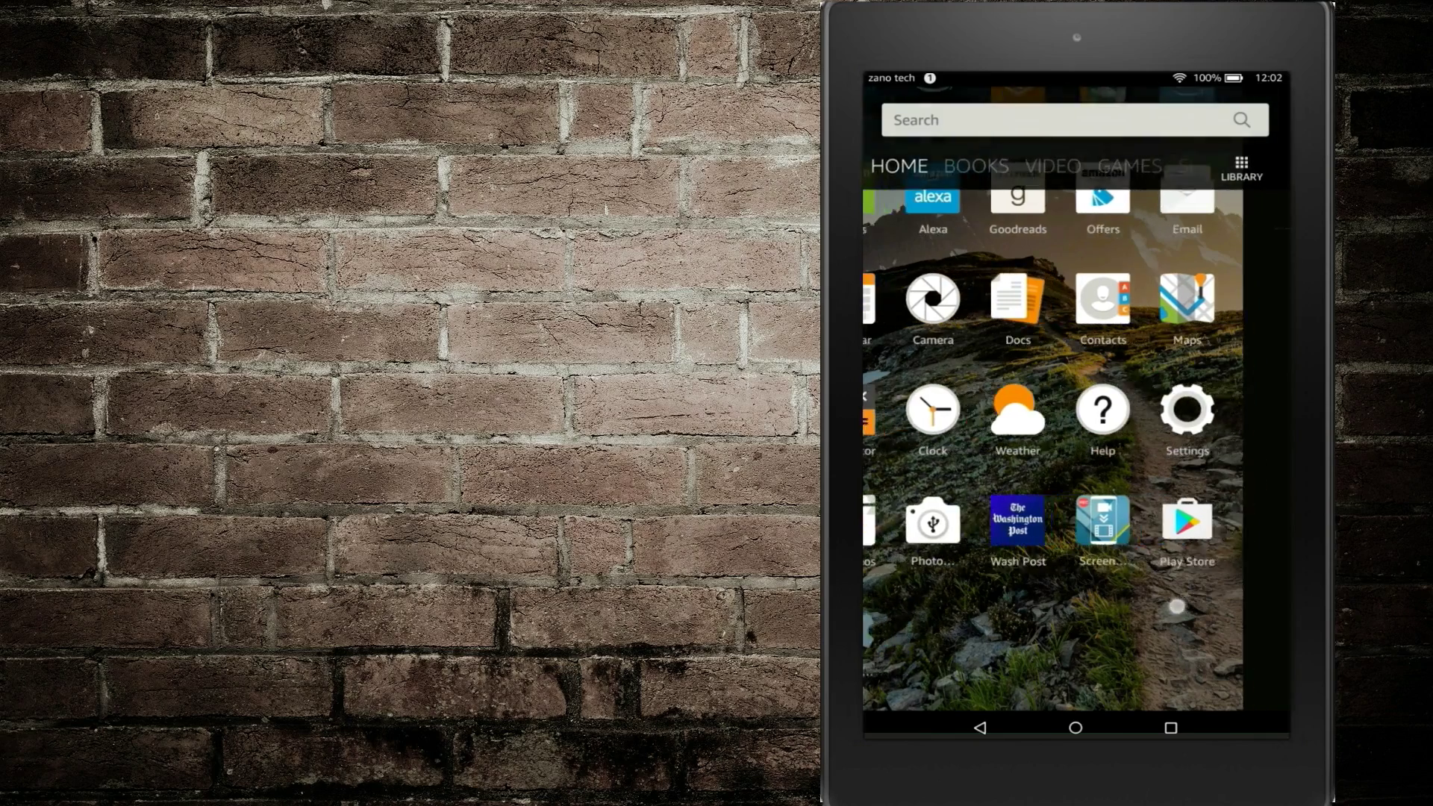
left_click_drag(1269, 633, 1223, 633)
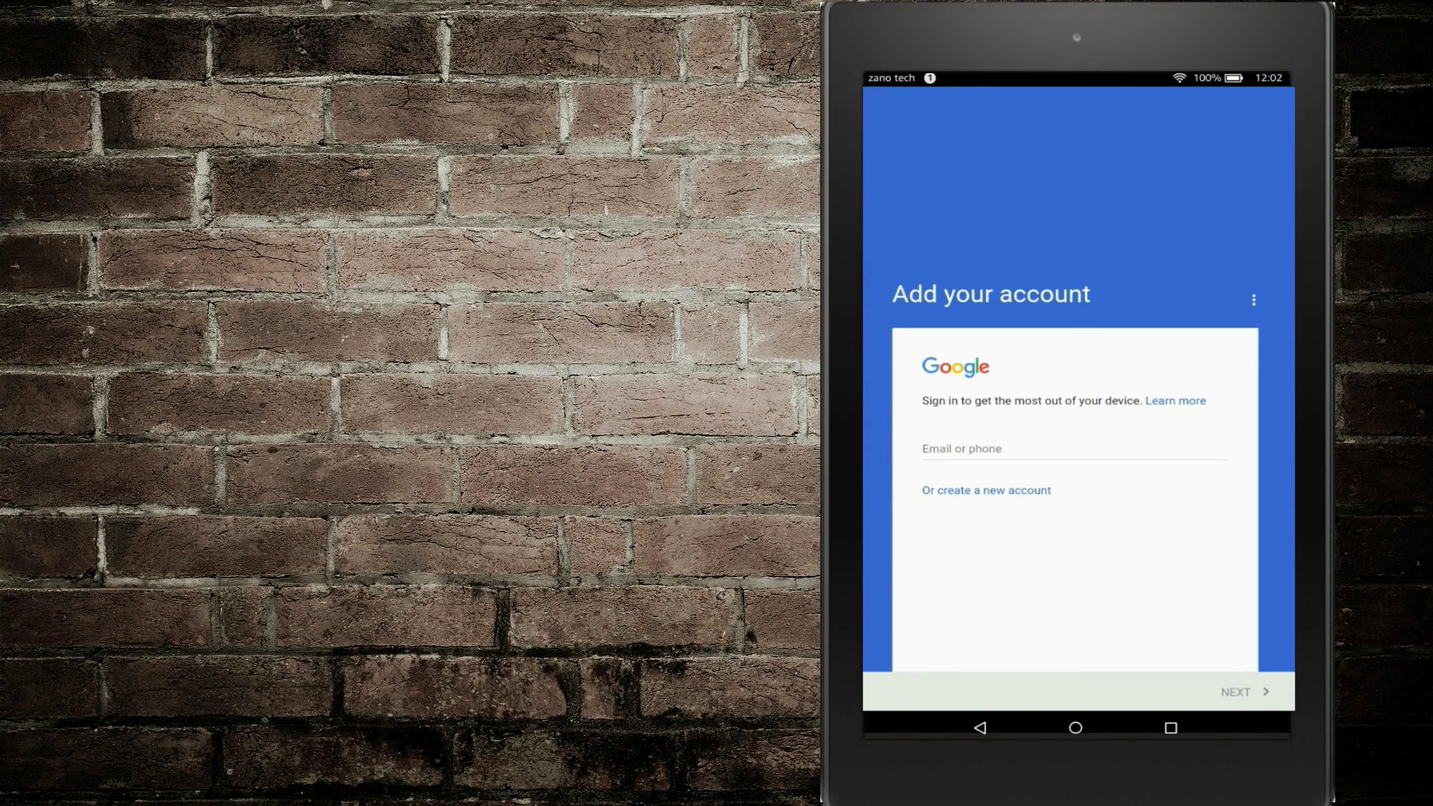
Enter the Google account, accept the terms of service, and continue past the backup setting.
left_click(988, 450)
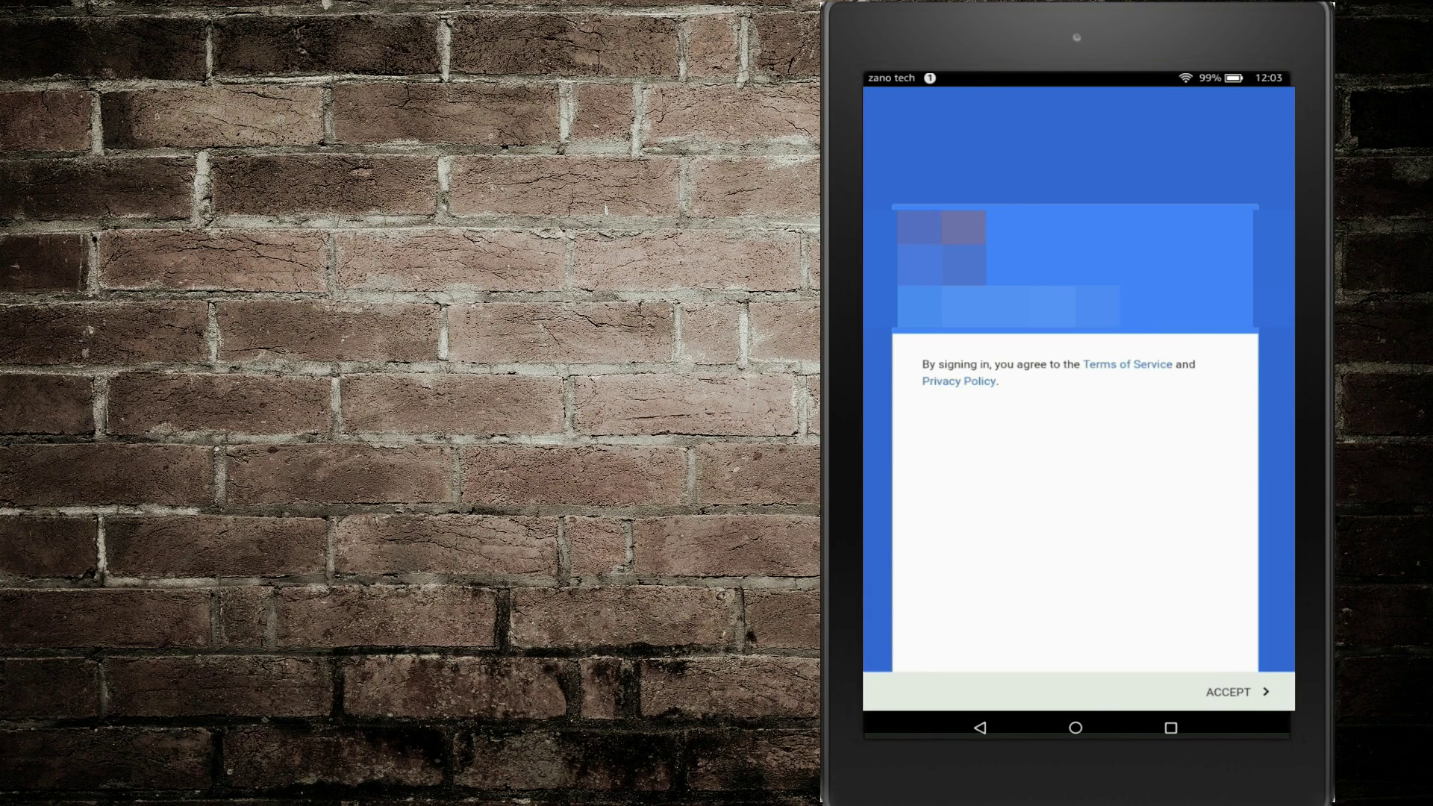
left_click(1235, 692)
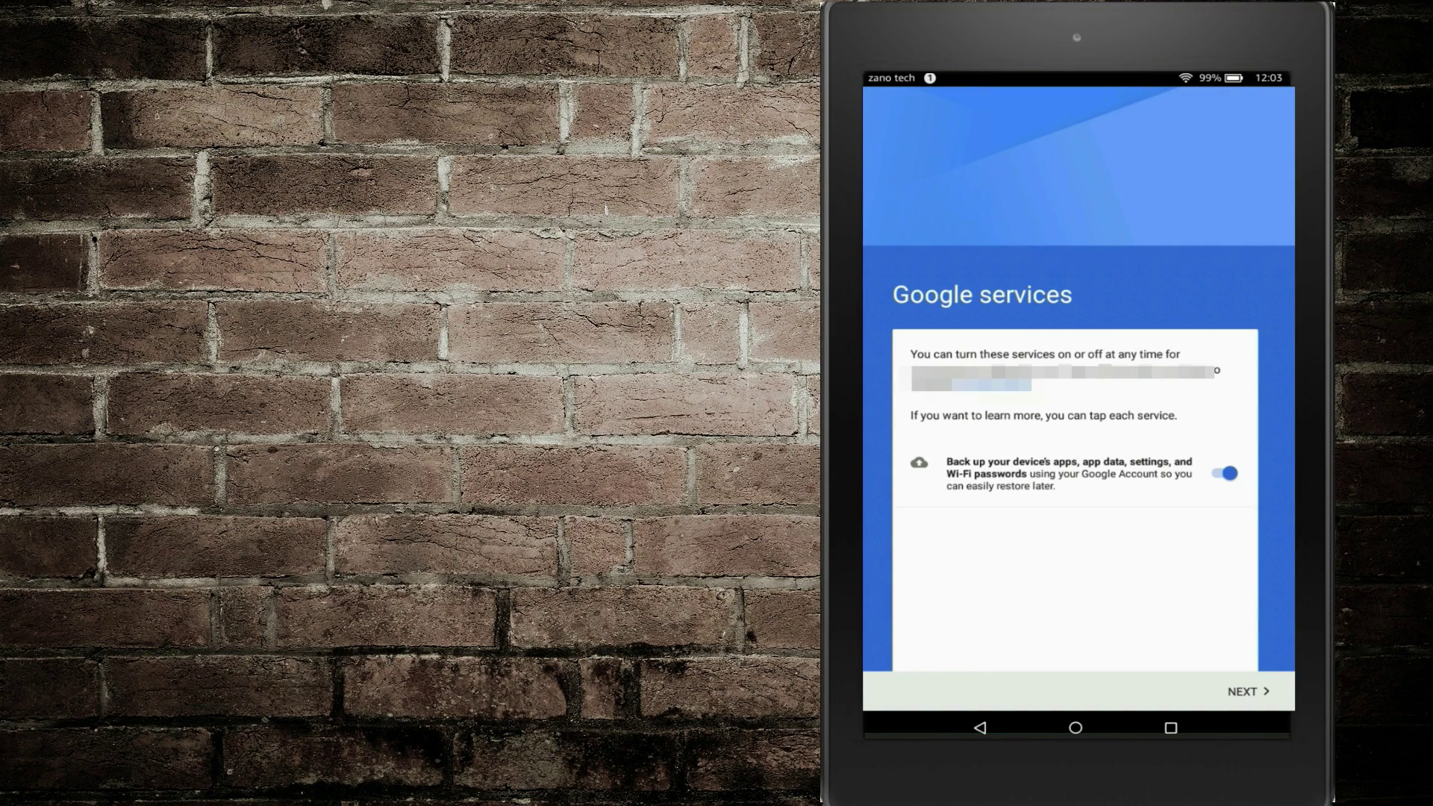
left_click(1248, 692)
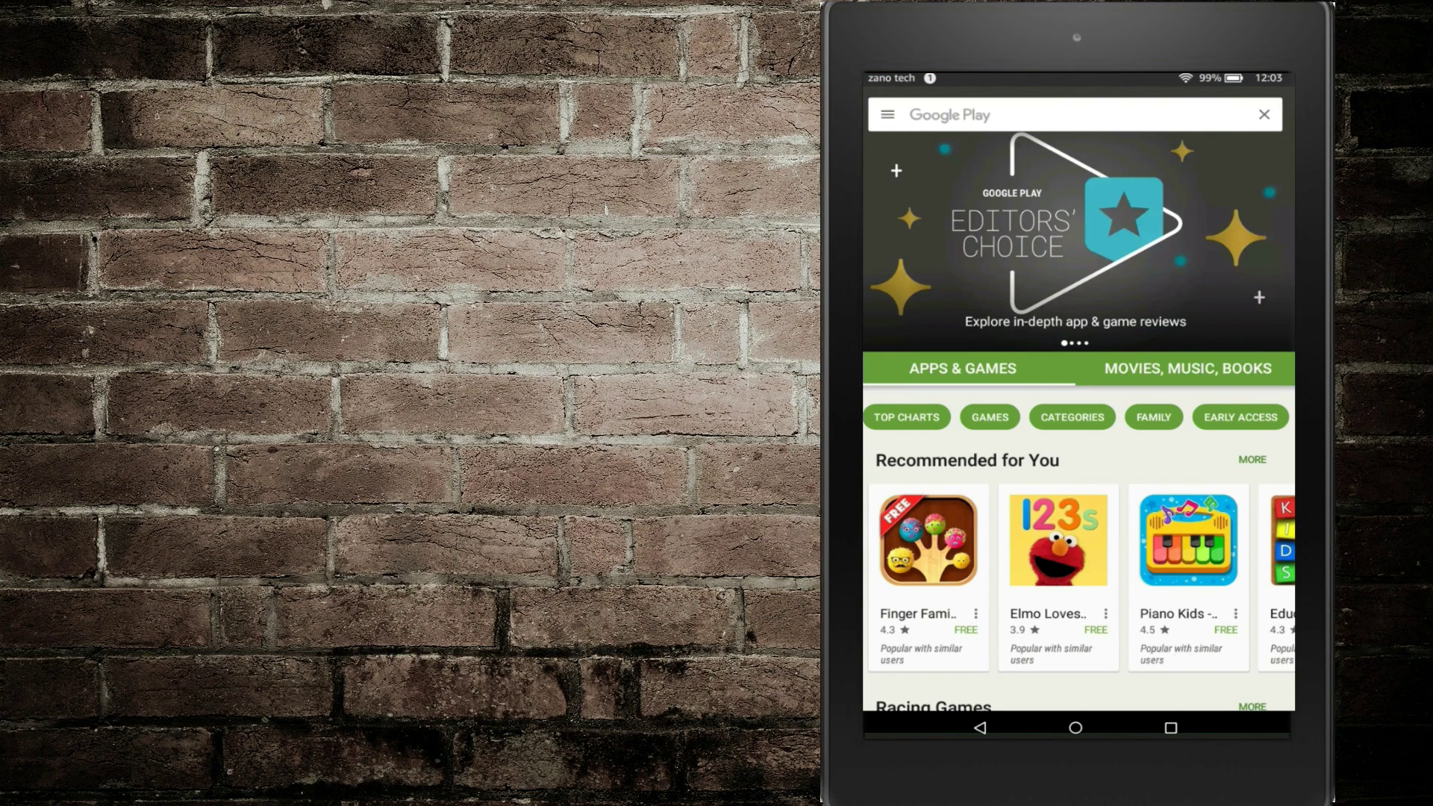
Search the store for youtube and install the YouTube app, accepting its permissions.
scroll(1079, 523, "down", 10)
scroll(1078, 522, "up", 10)
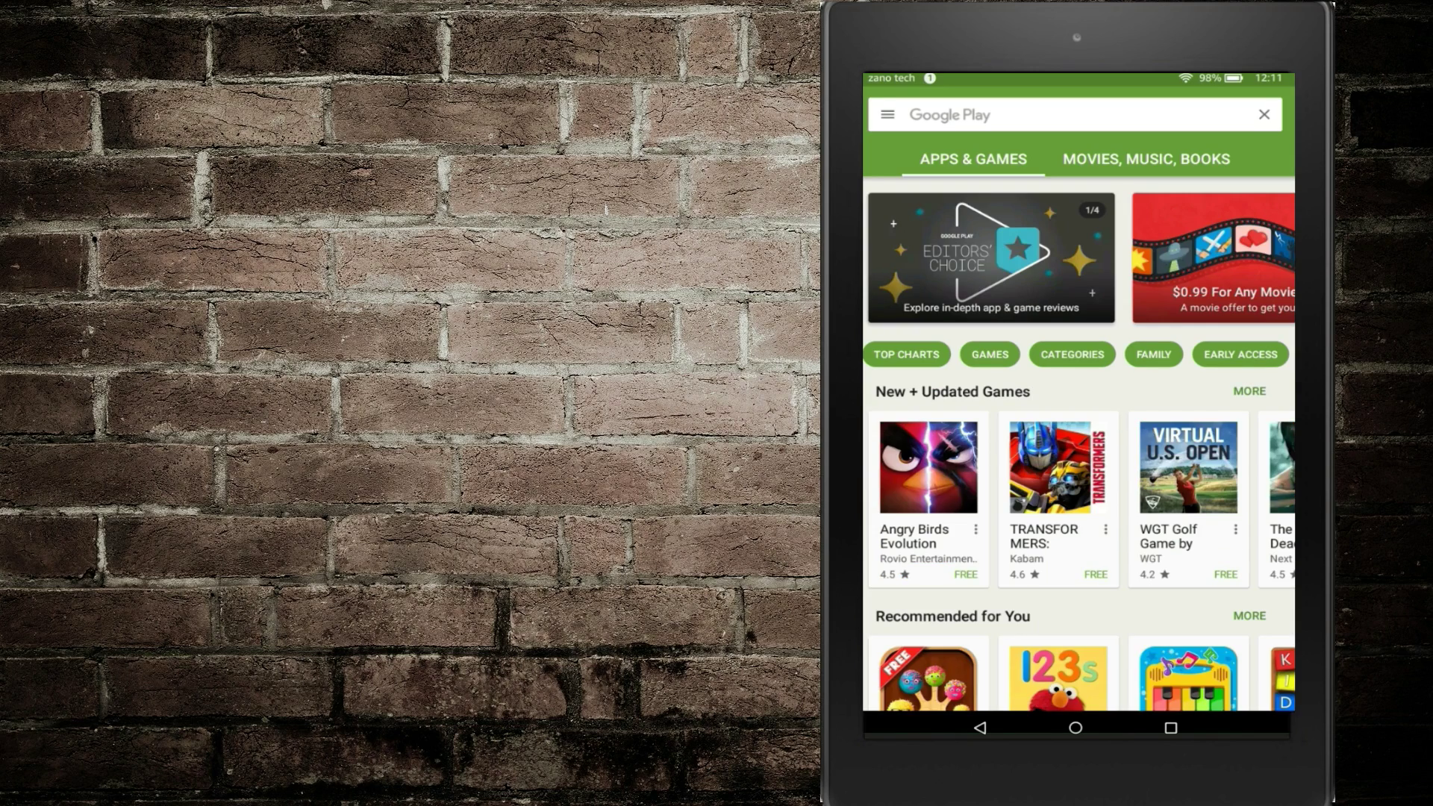
left_click(970, 114)
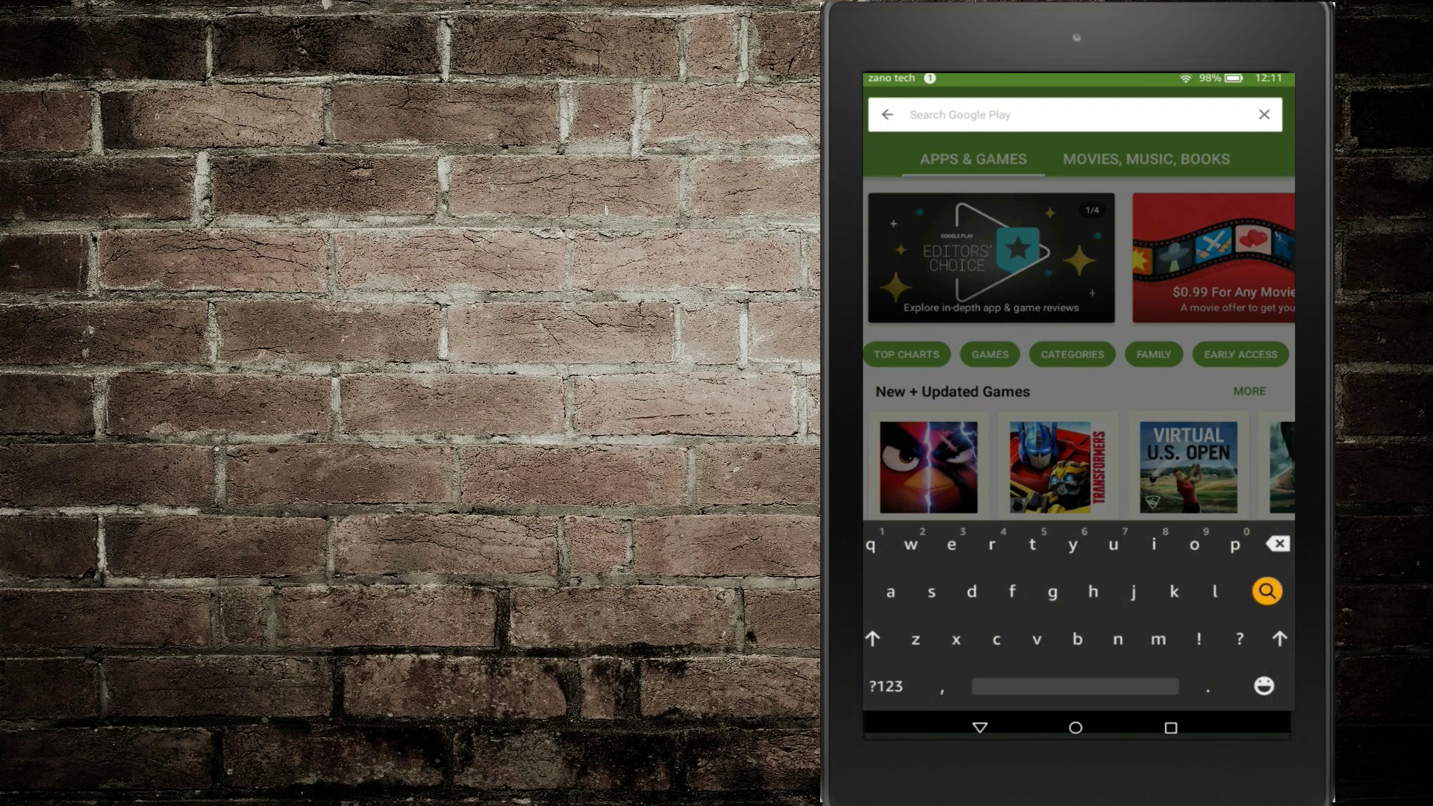
left_click(935, 151)
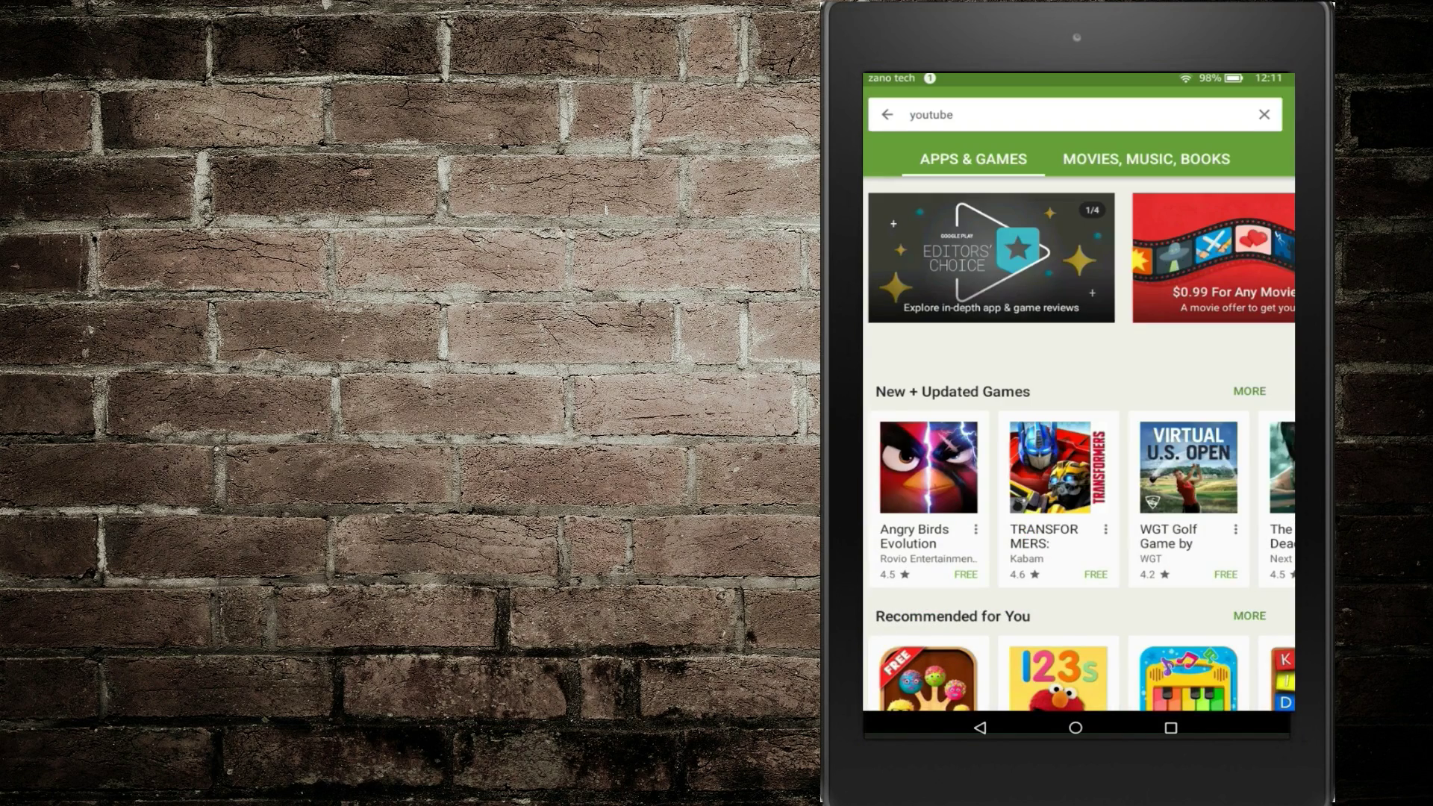
left_click(933, 224)
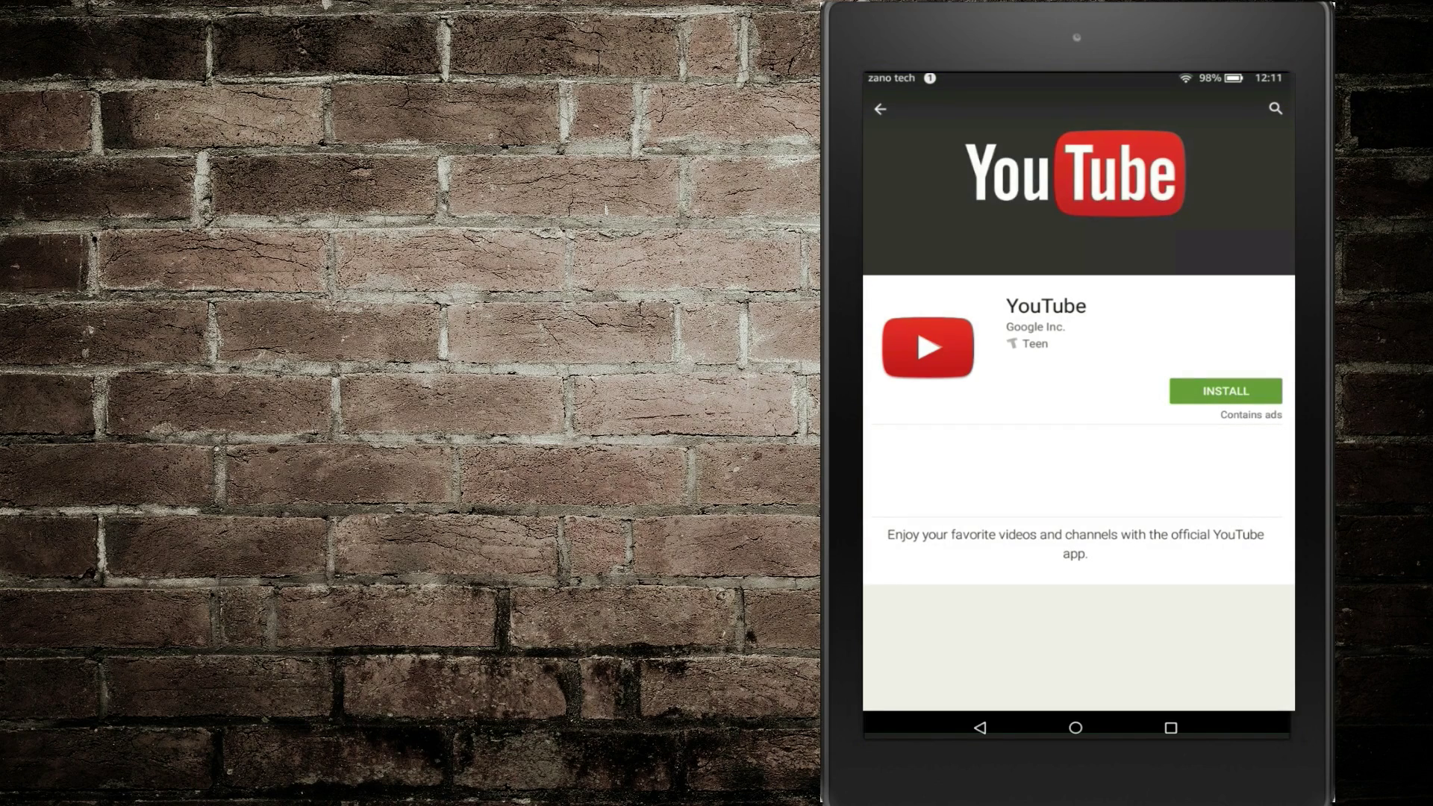
left_click(1226, 391)
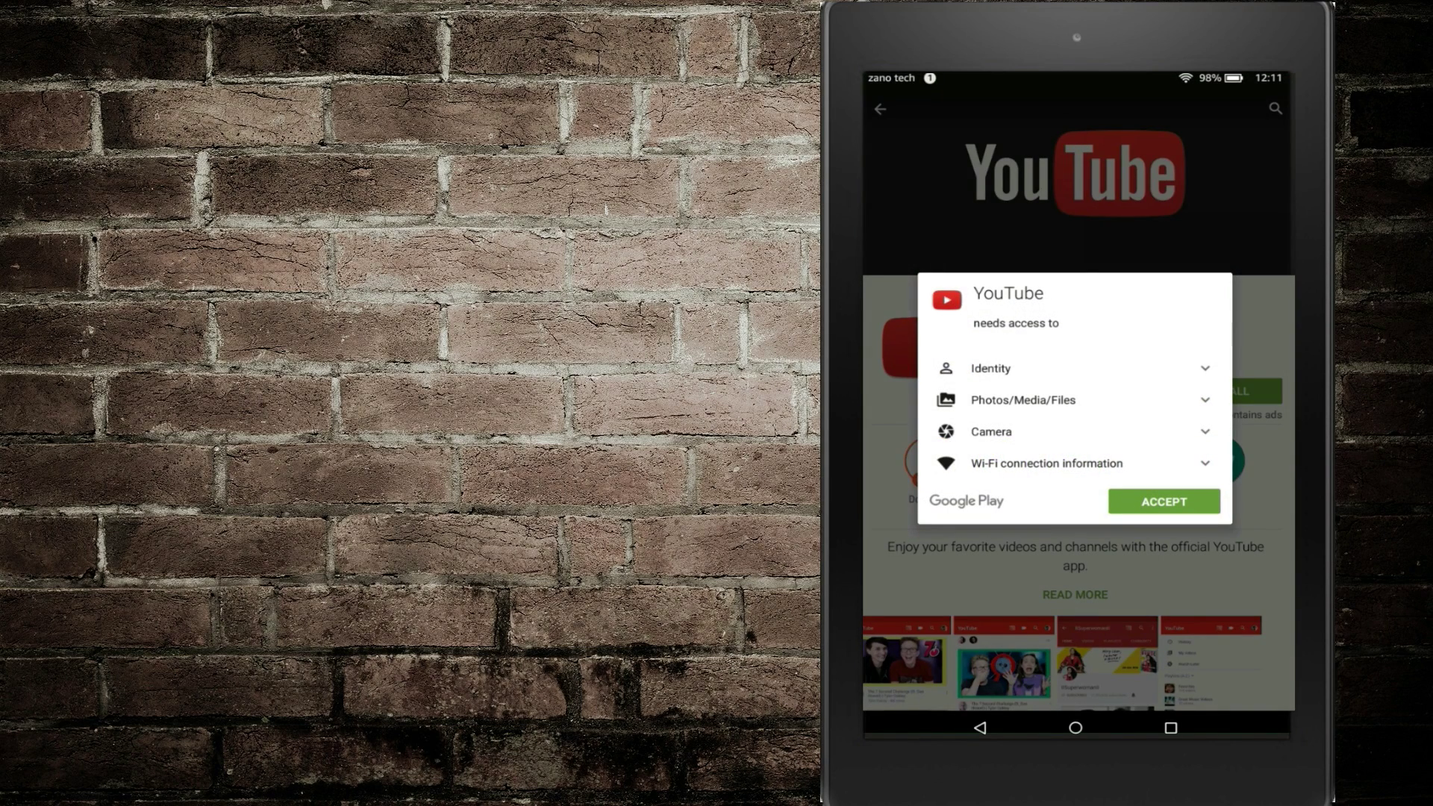
left_click(1164, 501)
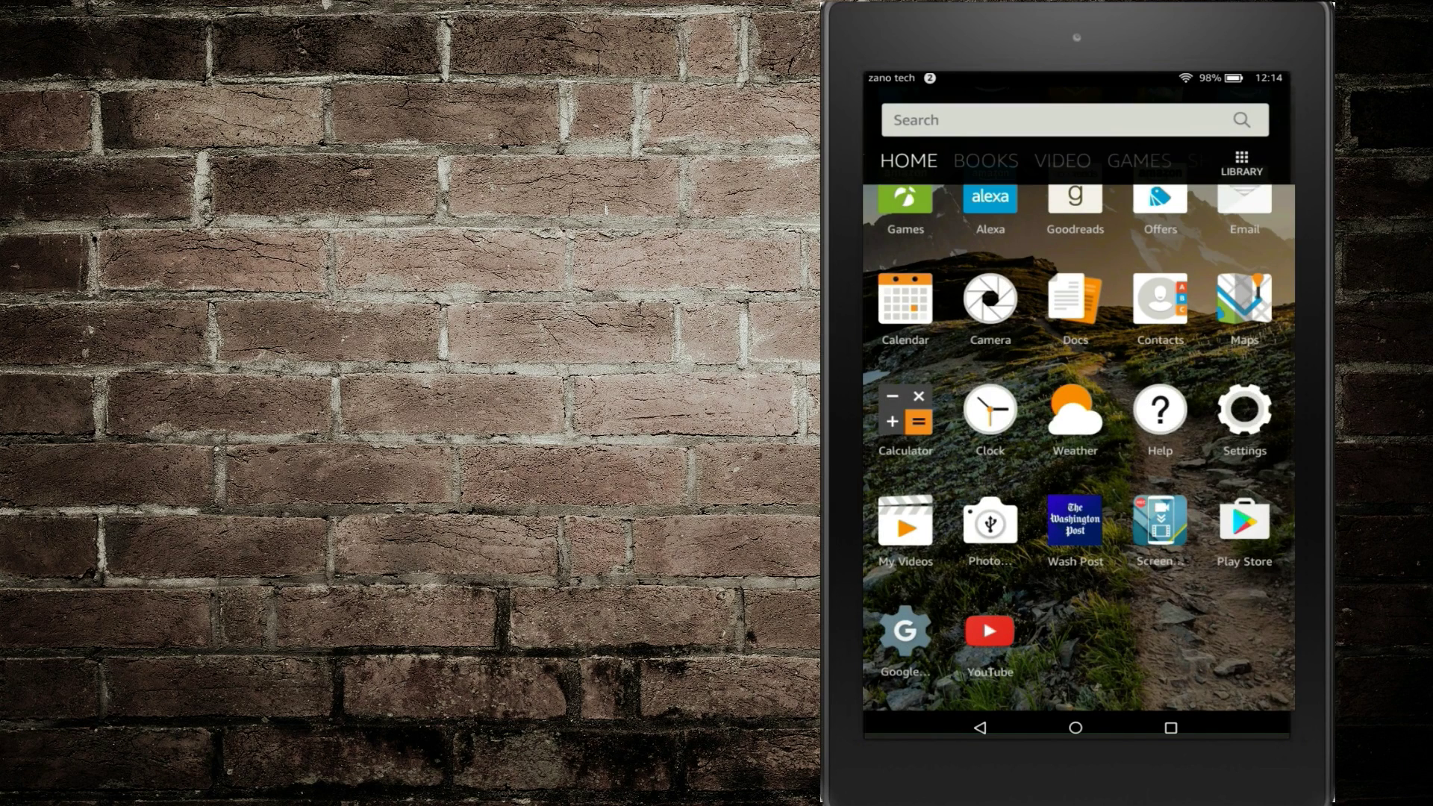
Launch YouTube from the home screen and play the first Watch It Again video.
left_click(990, 632)
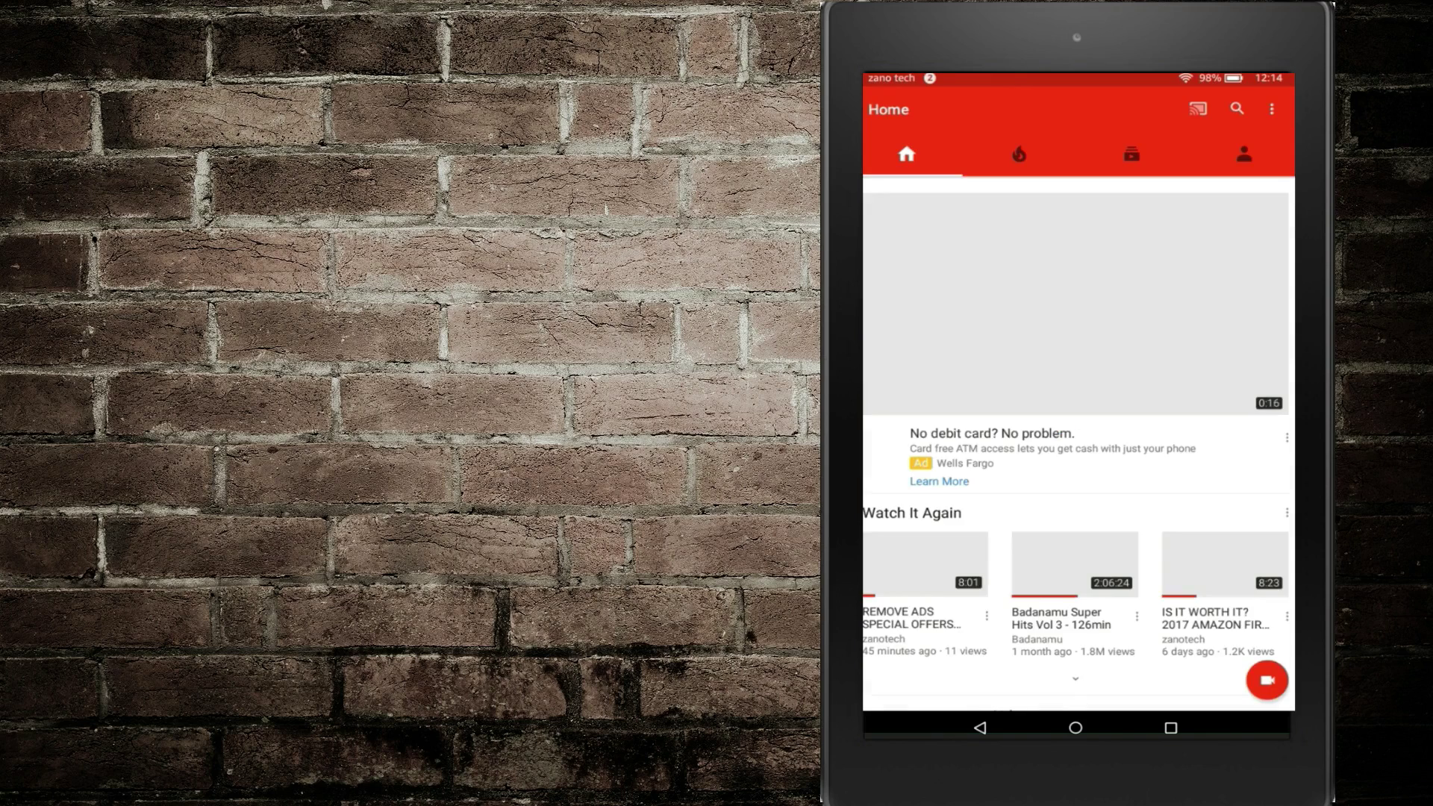
left_click(924, 565)
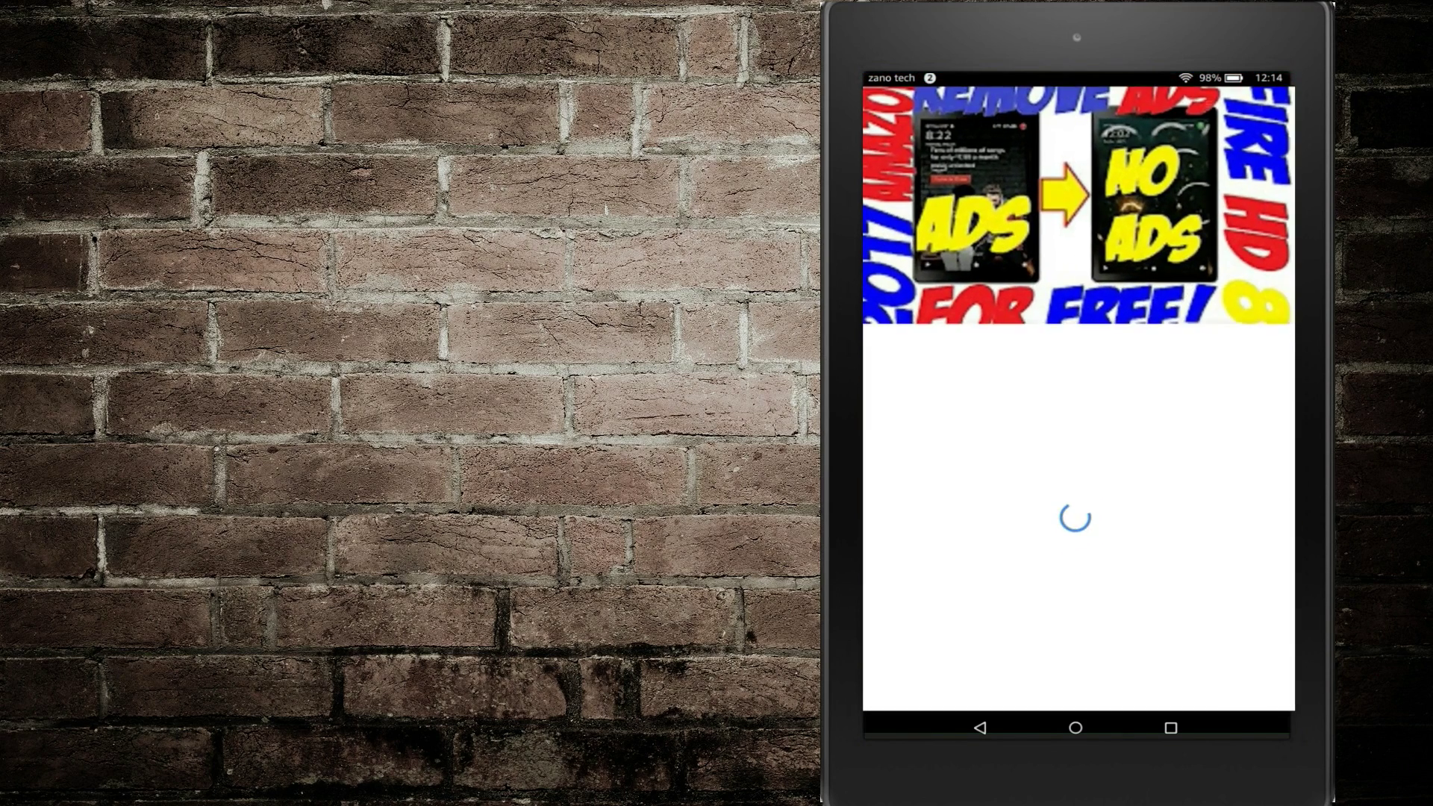